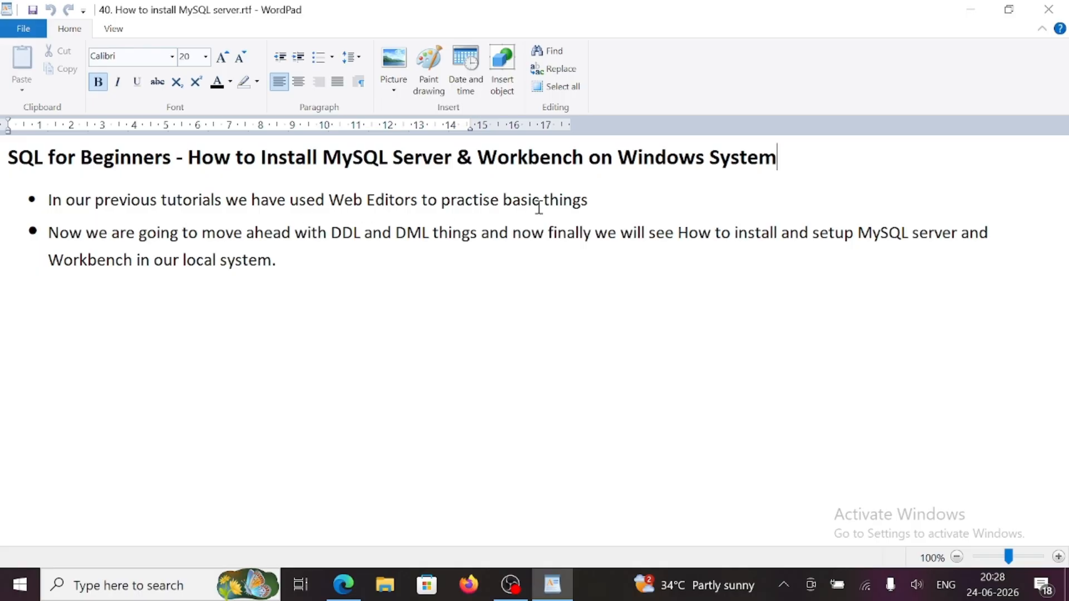
- Place the cursor on the empty line below the notes, then bring up Edge
click(600, 205)
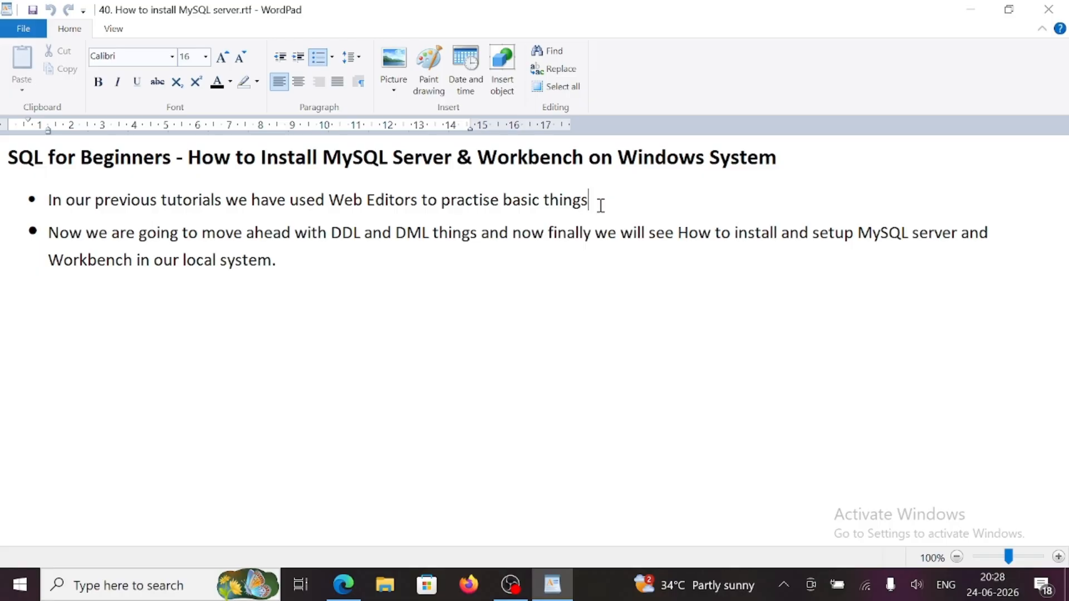
click(310, 277)
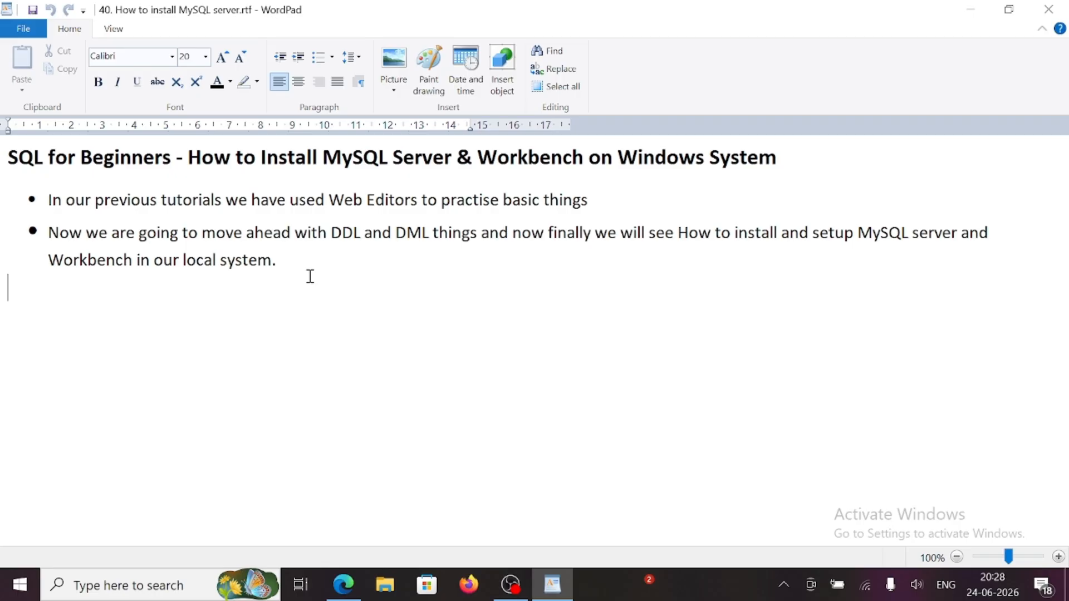
click(343, 585)
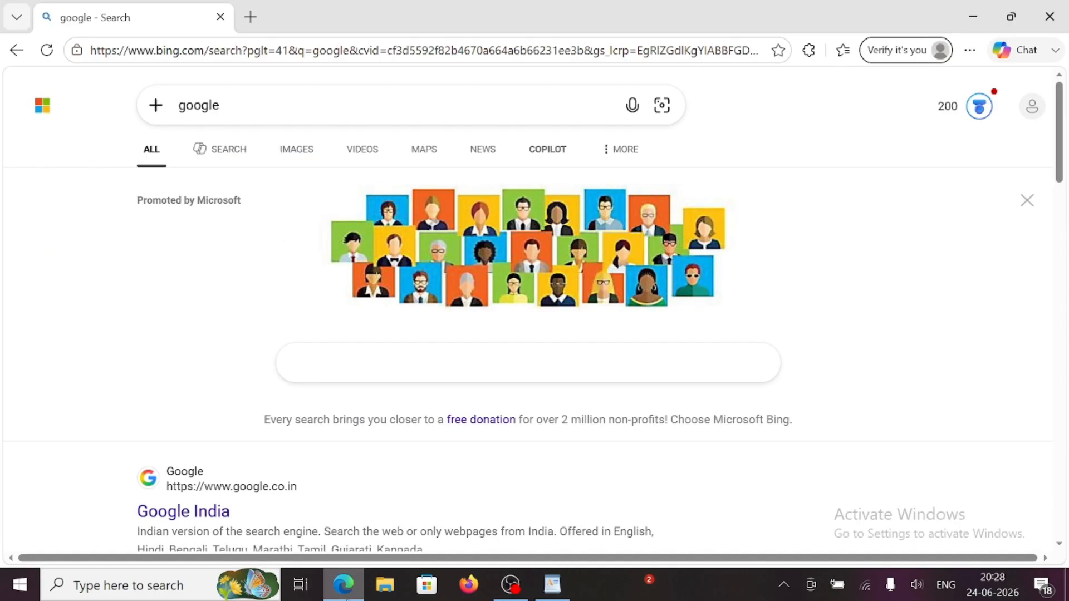
click(332, 363)
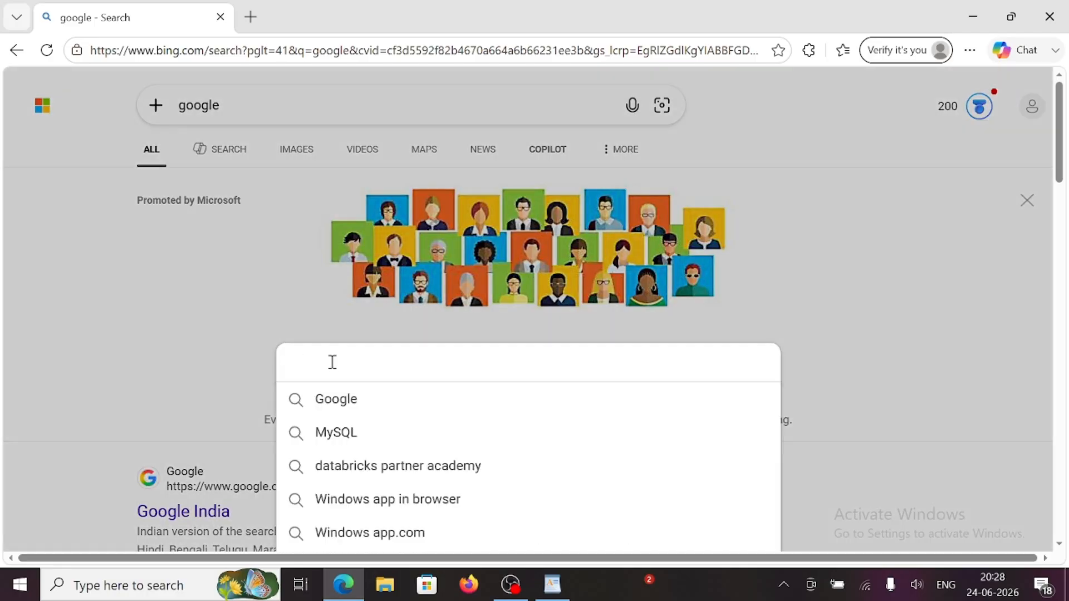
text(Mysql)
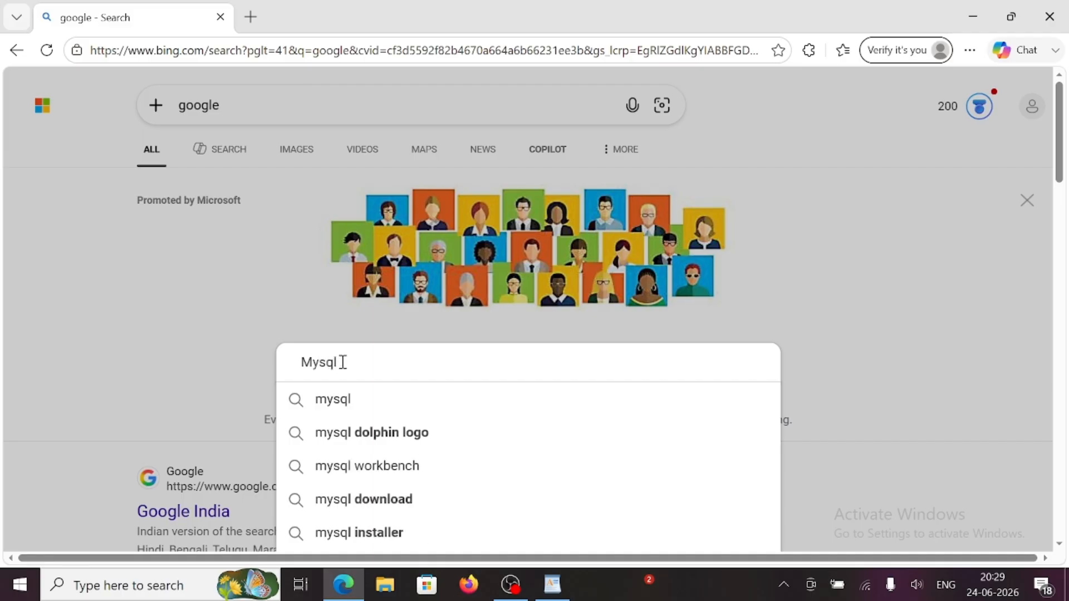
key(Return)
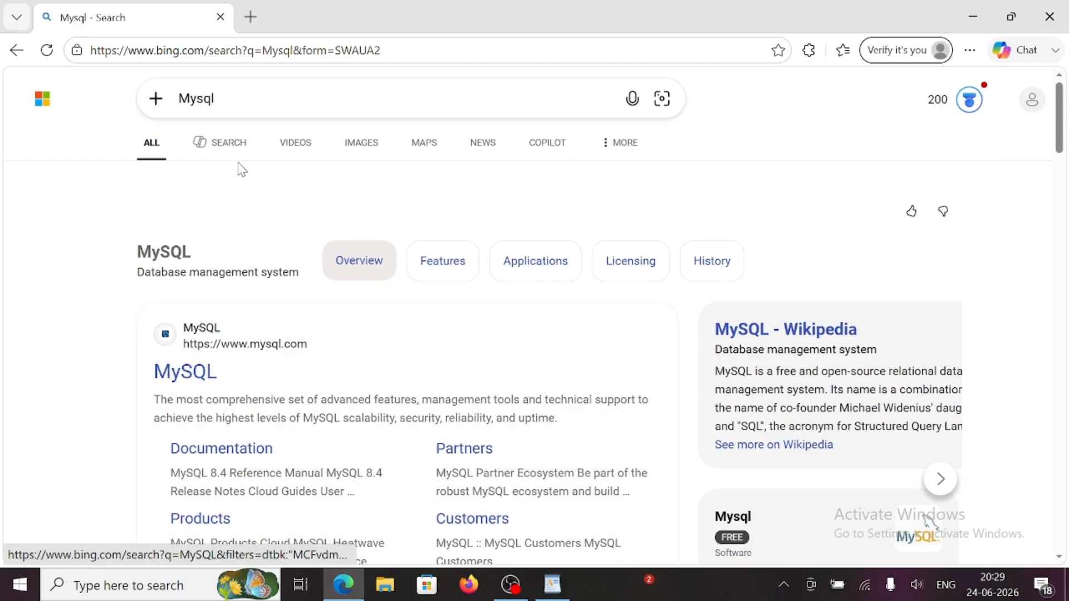
scroll(385, 360, down, 1)
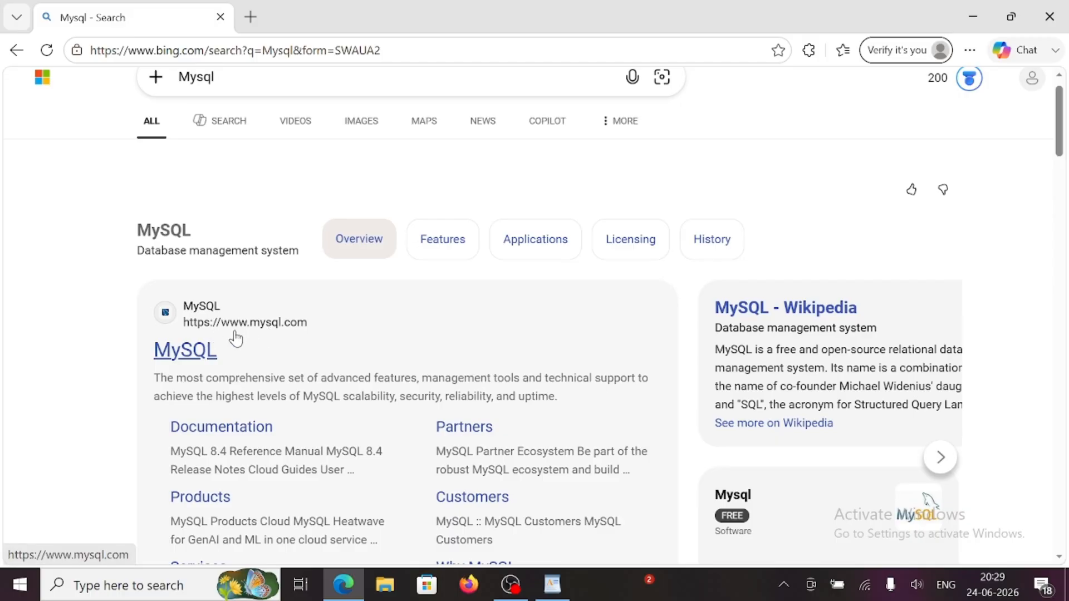
scroll(342, 329, down, 1)
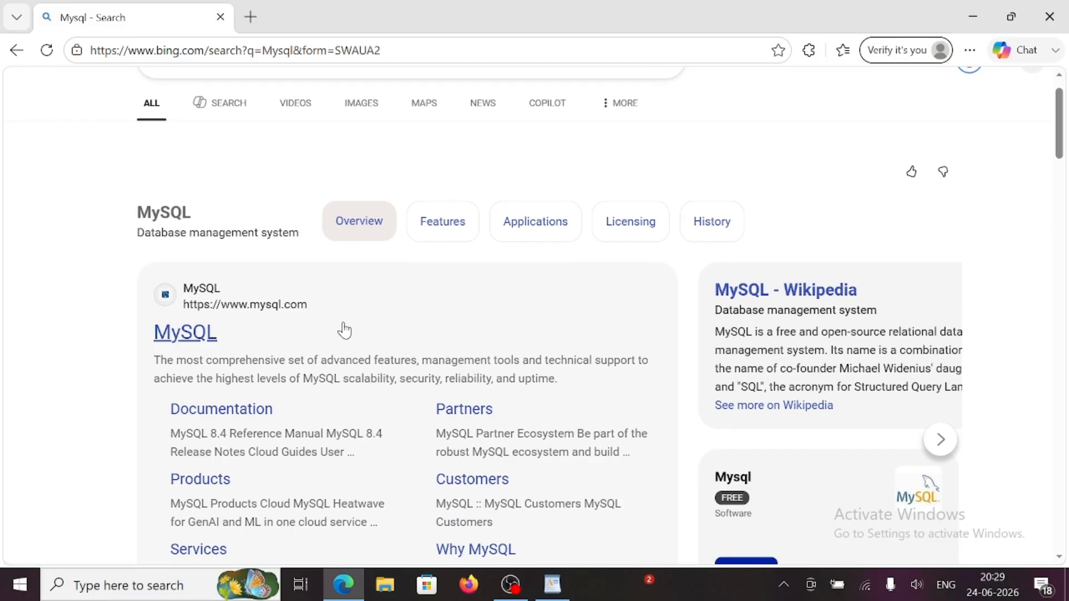
click(181, 337)
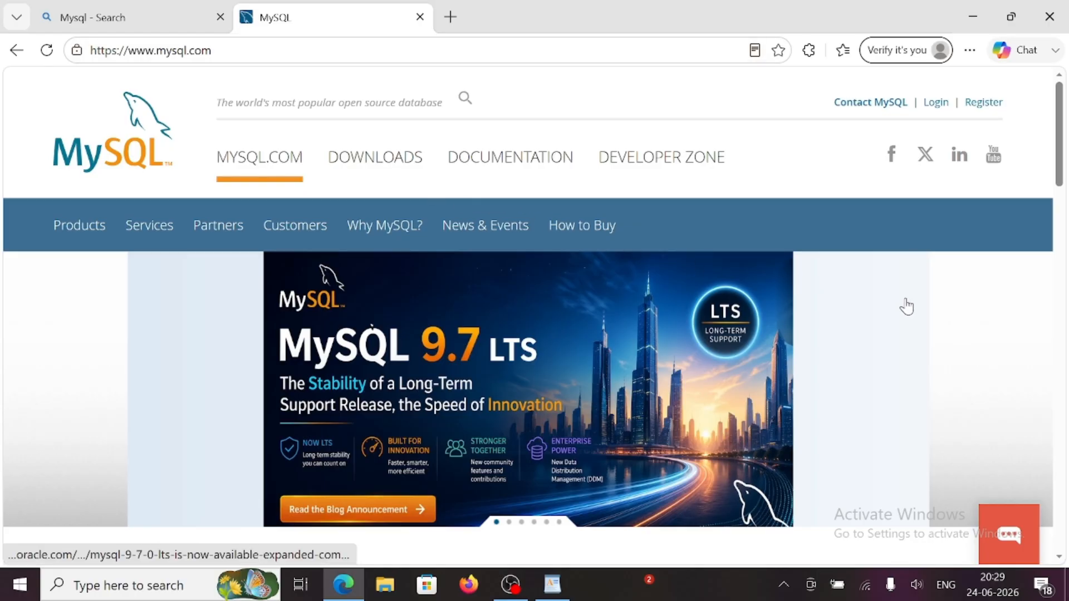
- From the DOWNLOADS menu, open 'MySQL Community (GPL) Downloads' under MySQL Community Edition
click(372, 164)
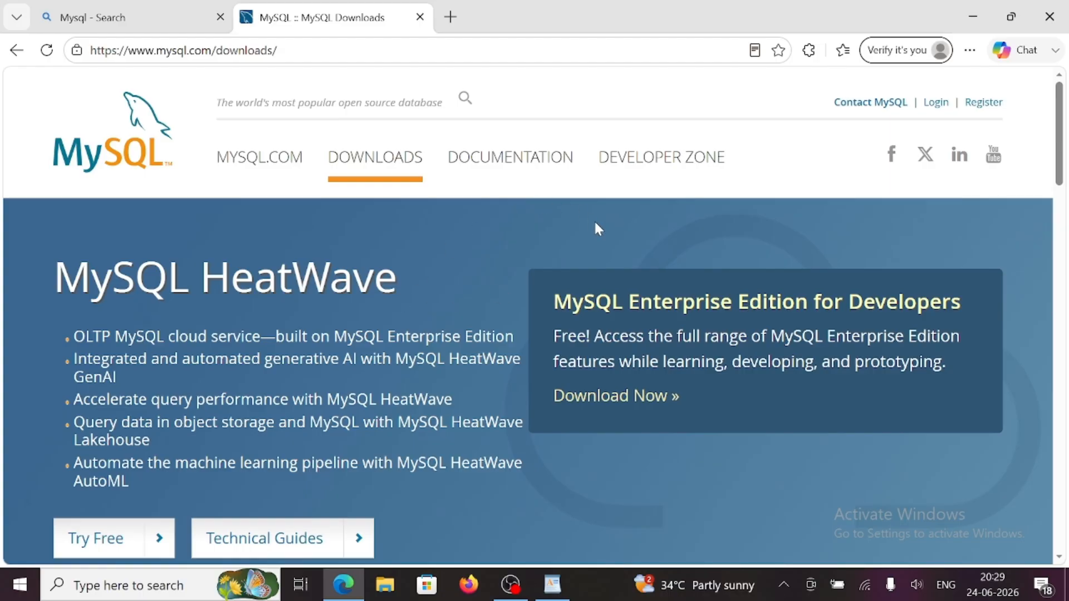
scroll(631, 466, down, 1)
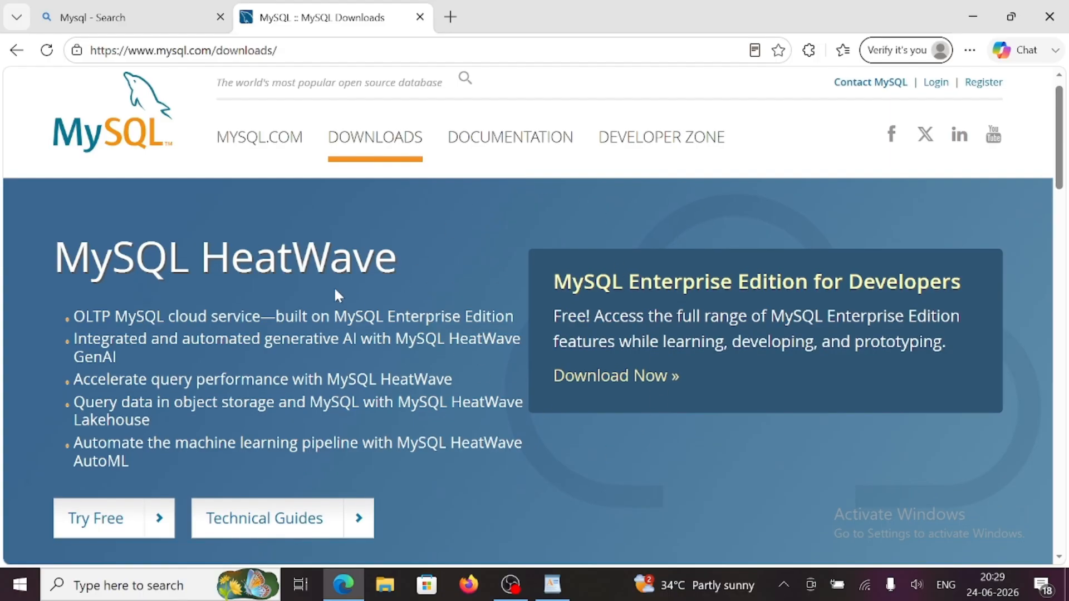
scroll(654, 439, down, 6)
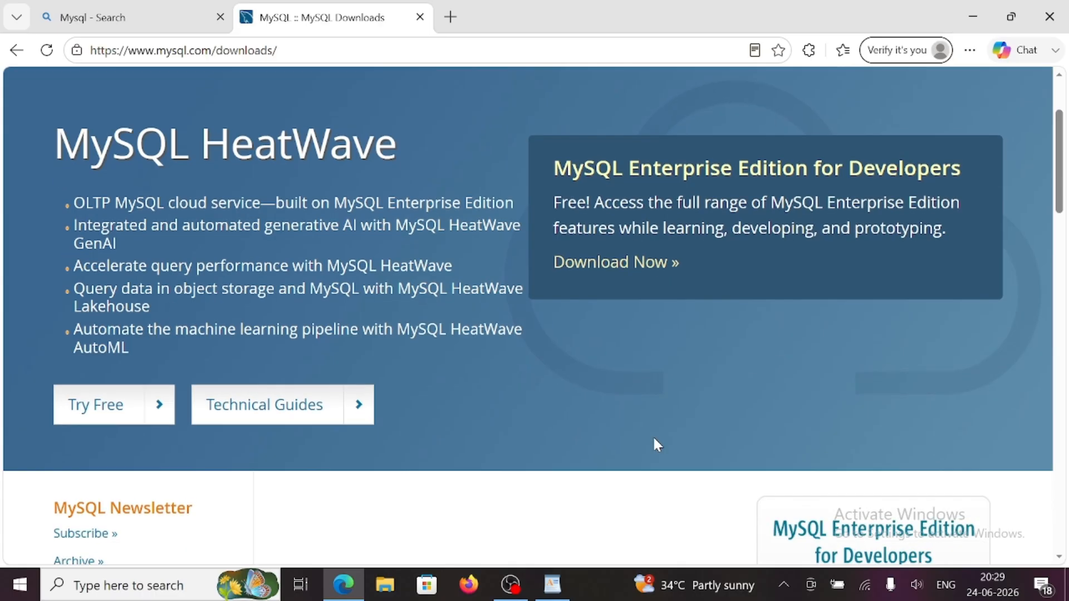
scroll(657, 444, down, 9)
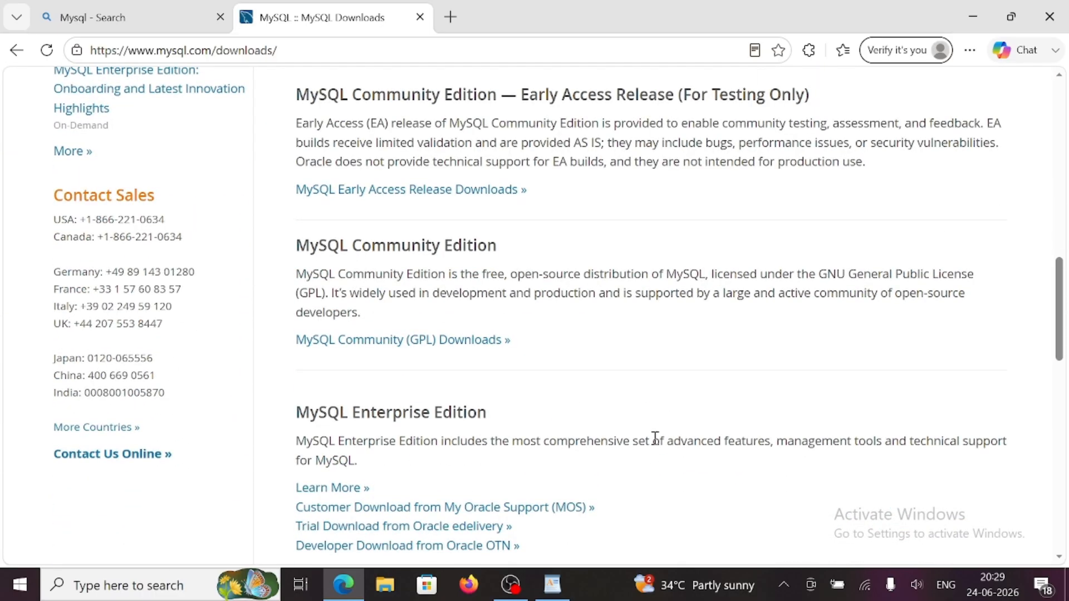
scroll(646, 323, up, 1)
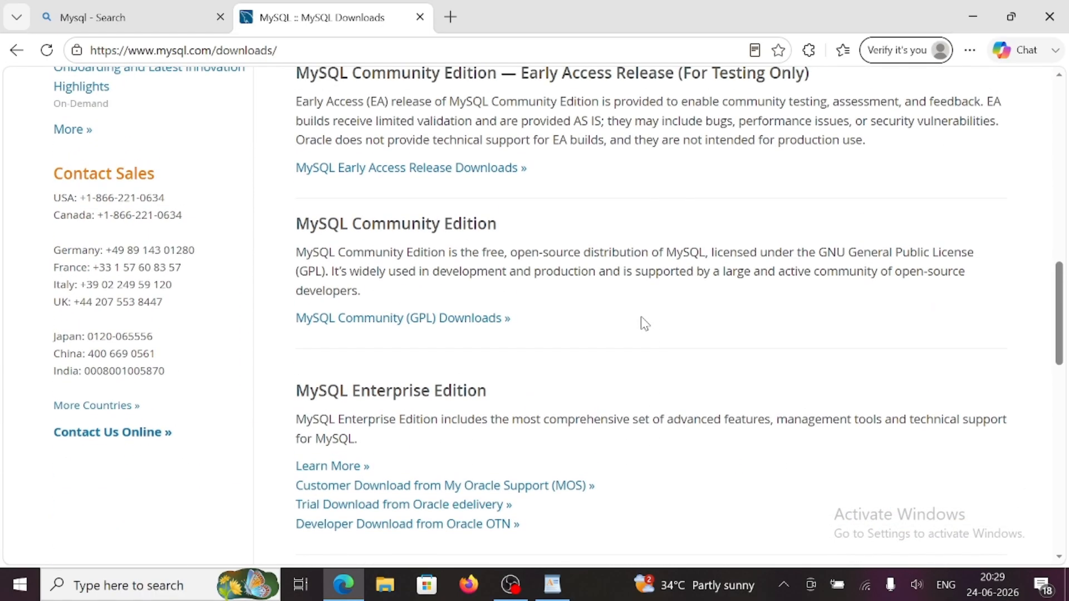
scroll(616, 281, up, 1)
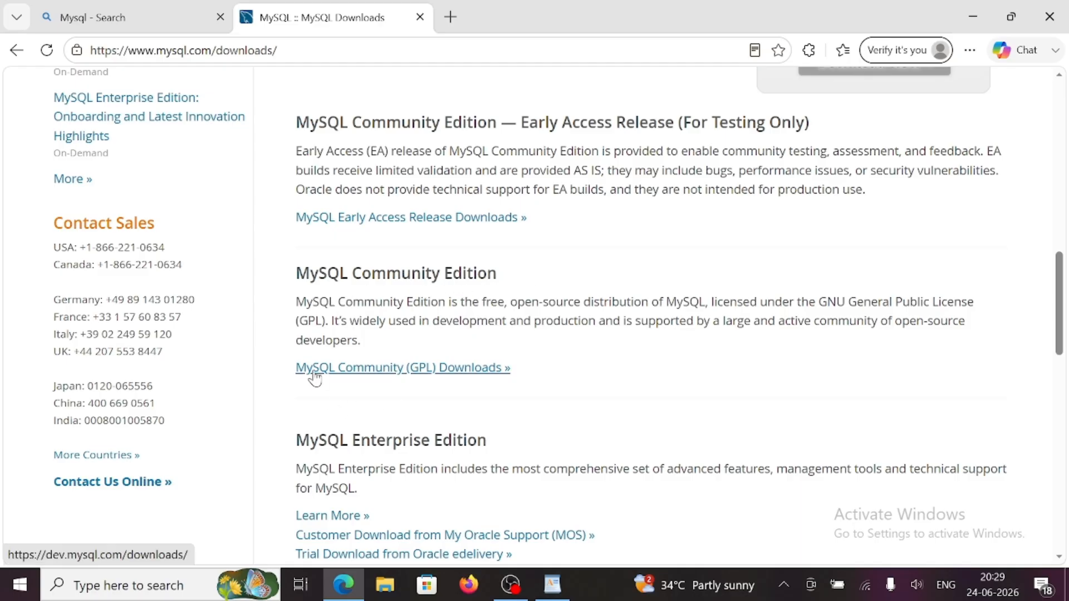
click(394, 370)
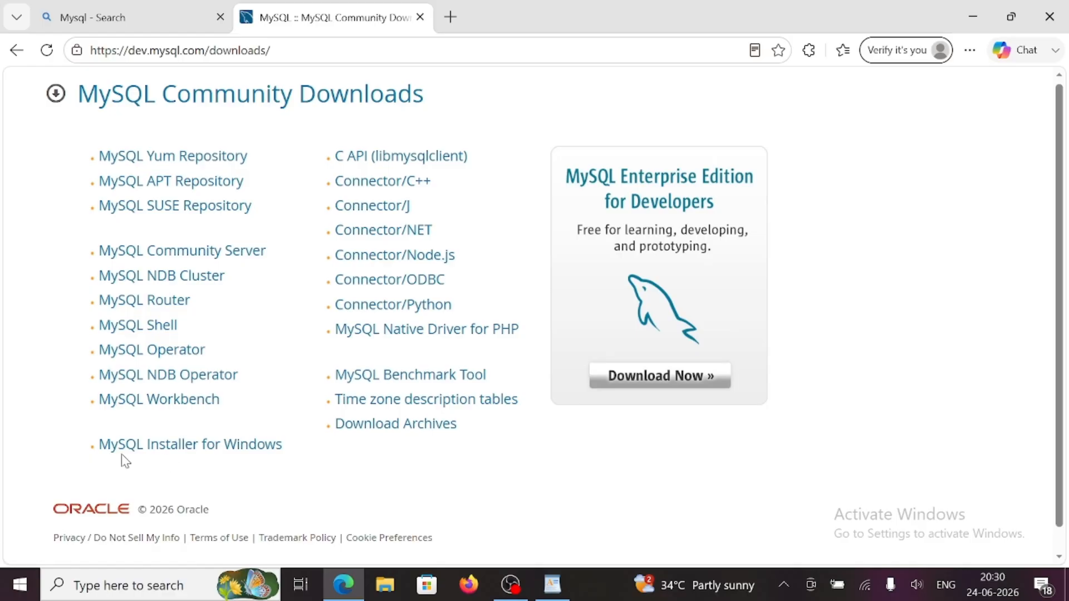
- Open MySQL Installer for Windows and scroll to the 2.1M and 565.9M MSI download rows
click(194, 452)
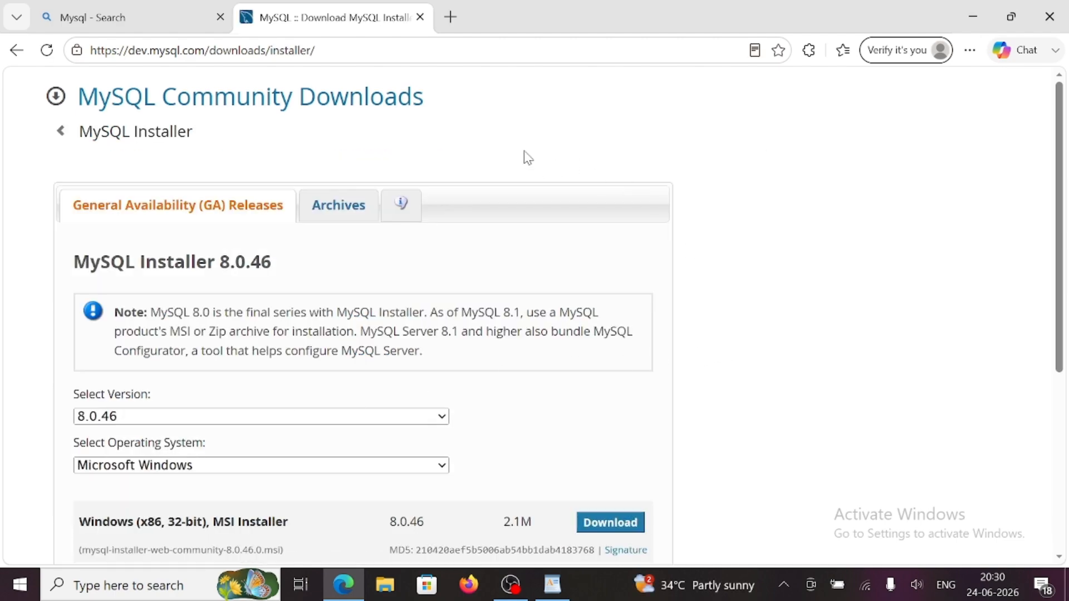
scroll(732, 354, down, 1)
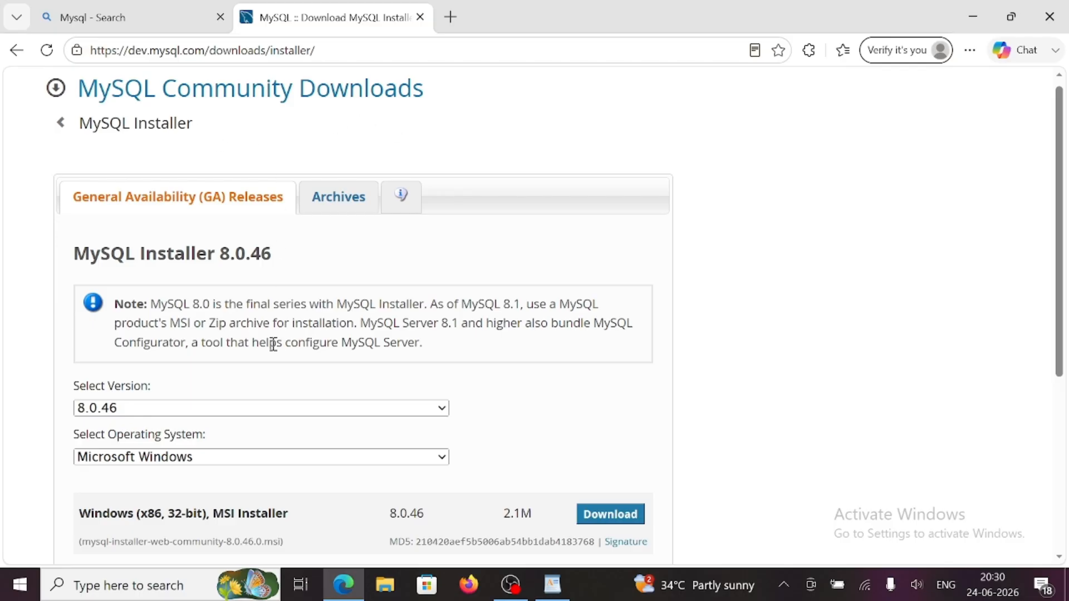
scroll(274, 344, down, 1)
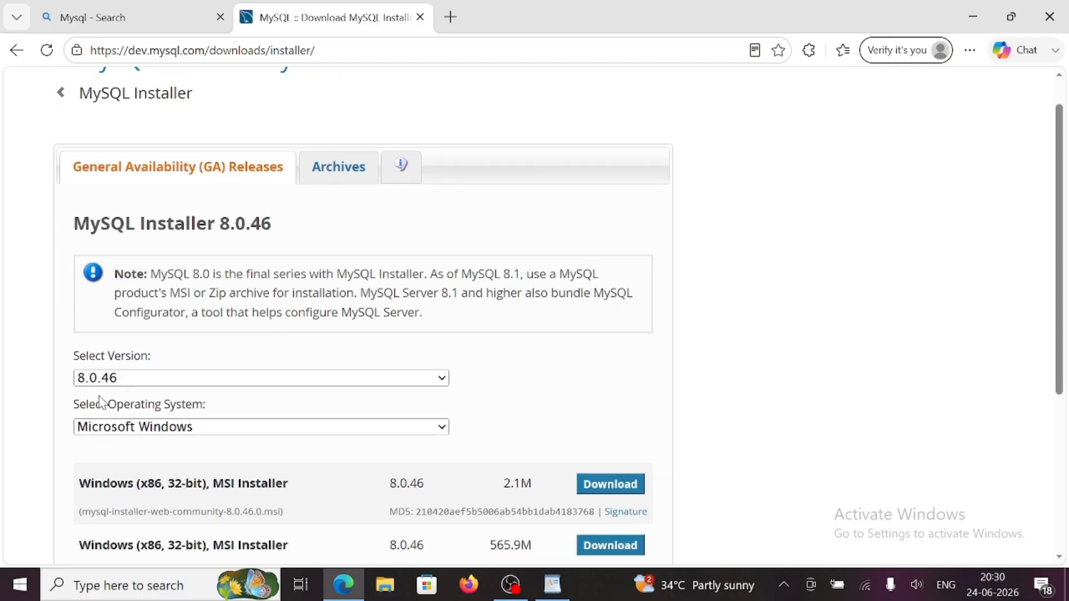
scroll(118, 399, down, 1)
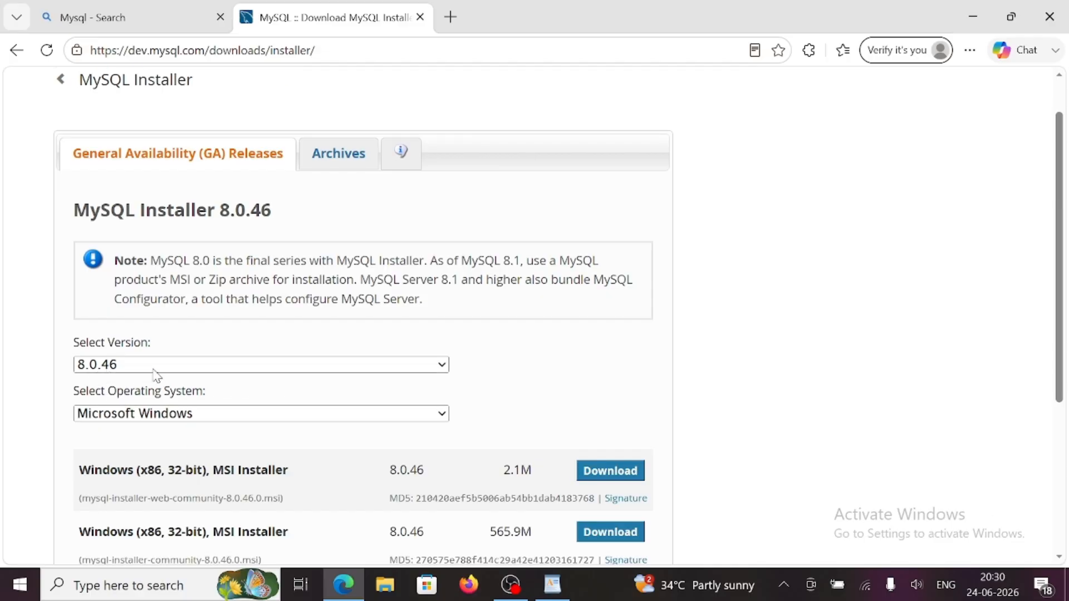
scroll(156, 376, down, 1)
scroll(123, 434, down, 1)
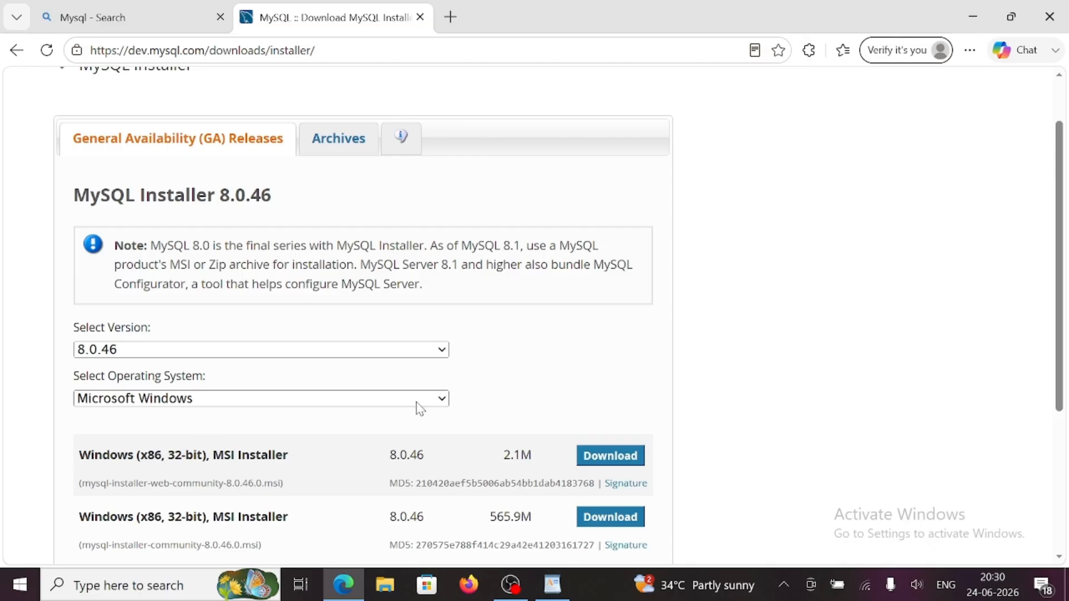
scroll(417, 407, down, 1)
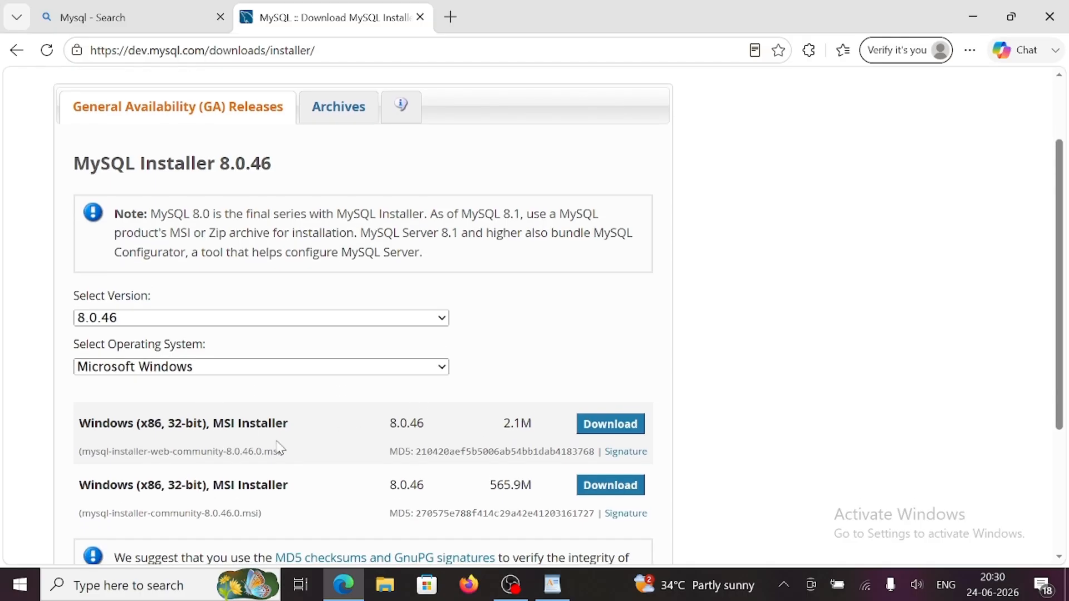
scroll(282, 447, down, 1)
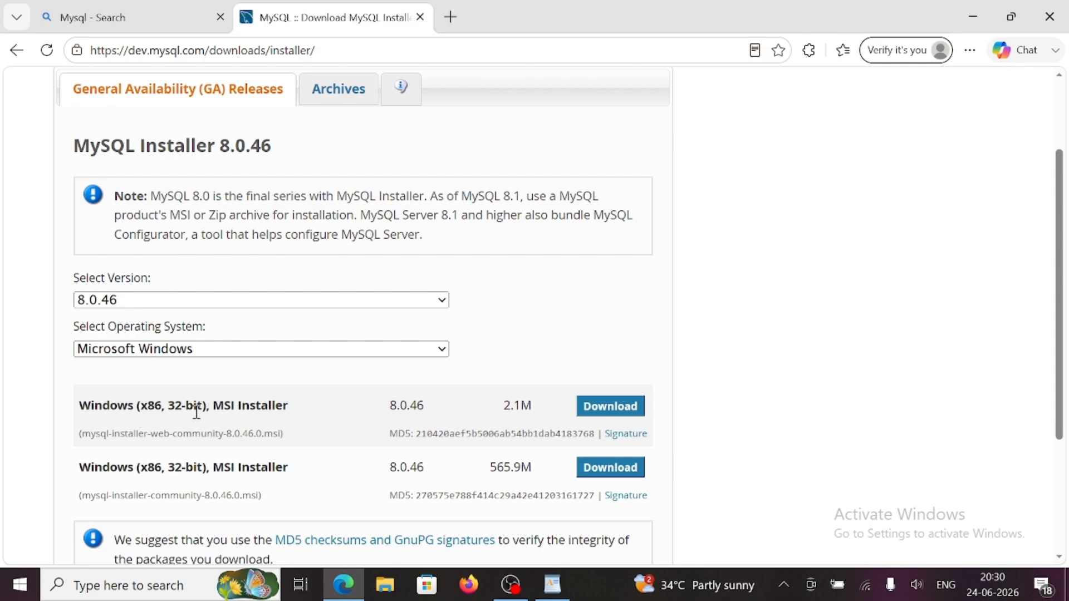
scroll(177, 476, down, 1)
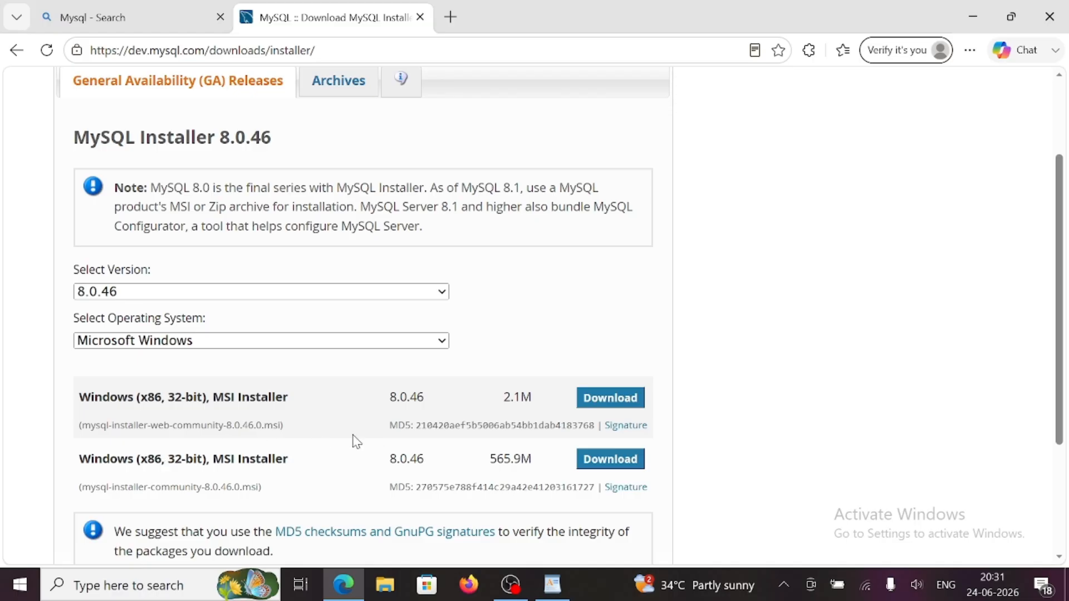
scroll(353, 442, down, 1)
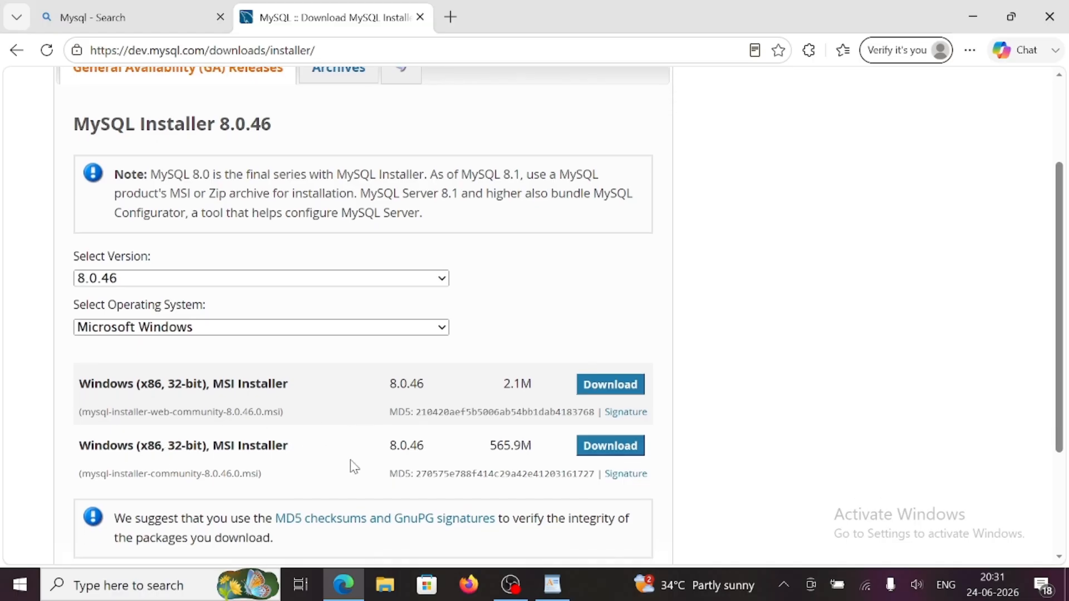
scroll(353, 467, down, 1)
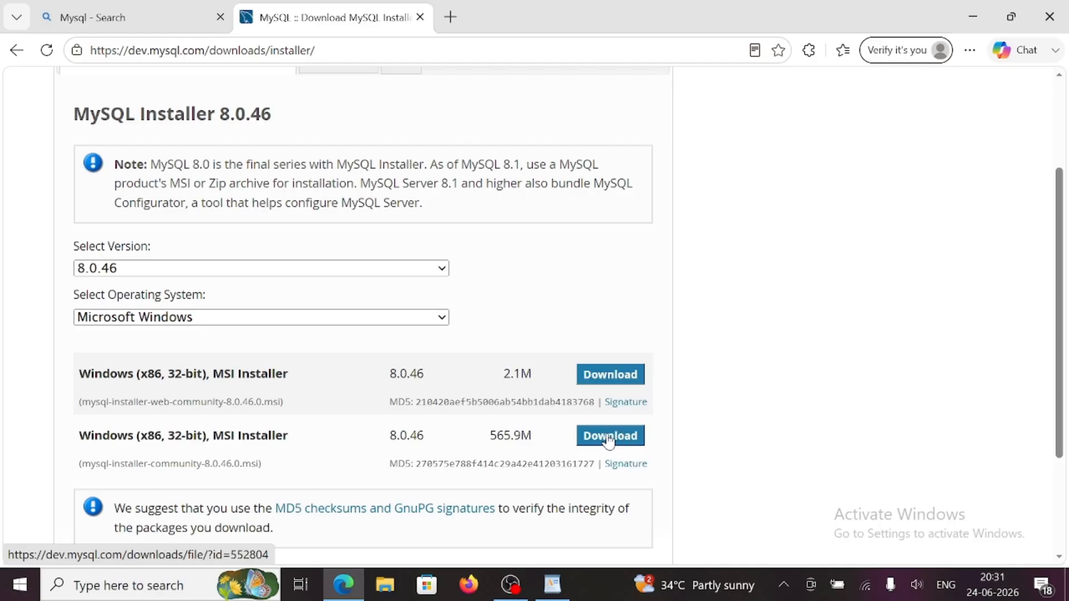
scroll(615, 443, down, 1)
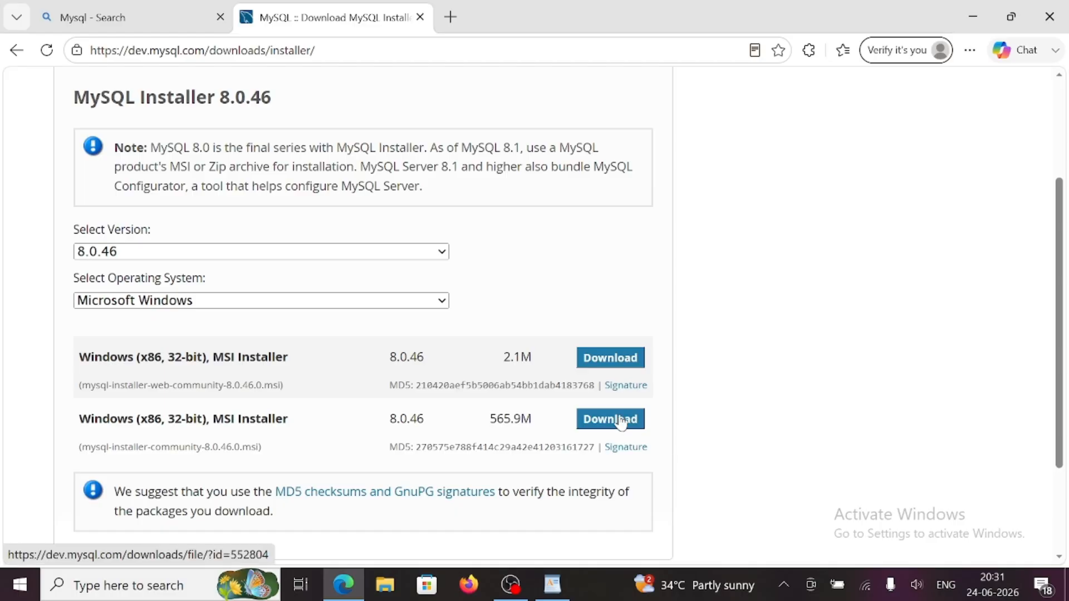
- Start downloading the full 565.9M MSI installer without signing in
click(620, 424)
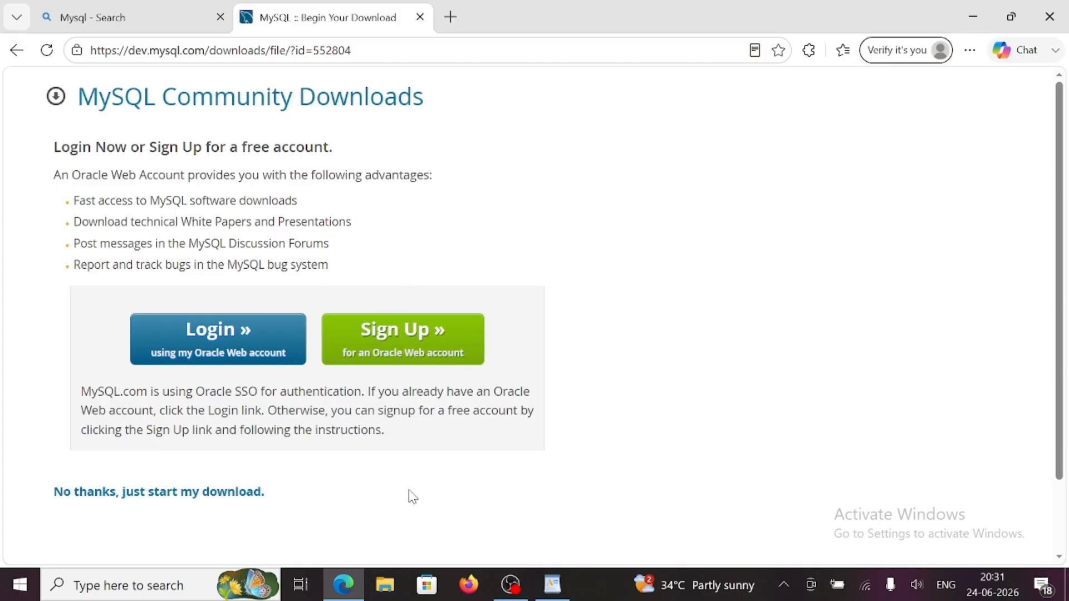
scroll(410, 497, down, 1)
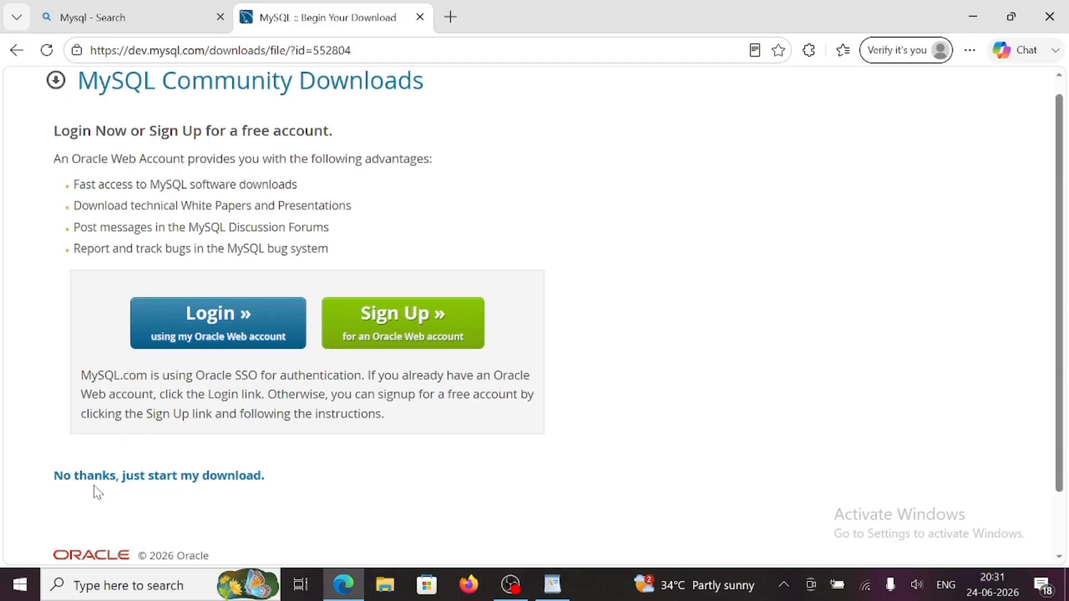
click(175, 485)
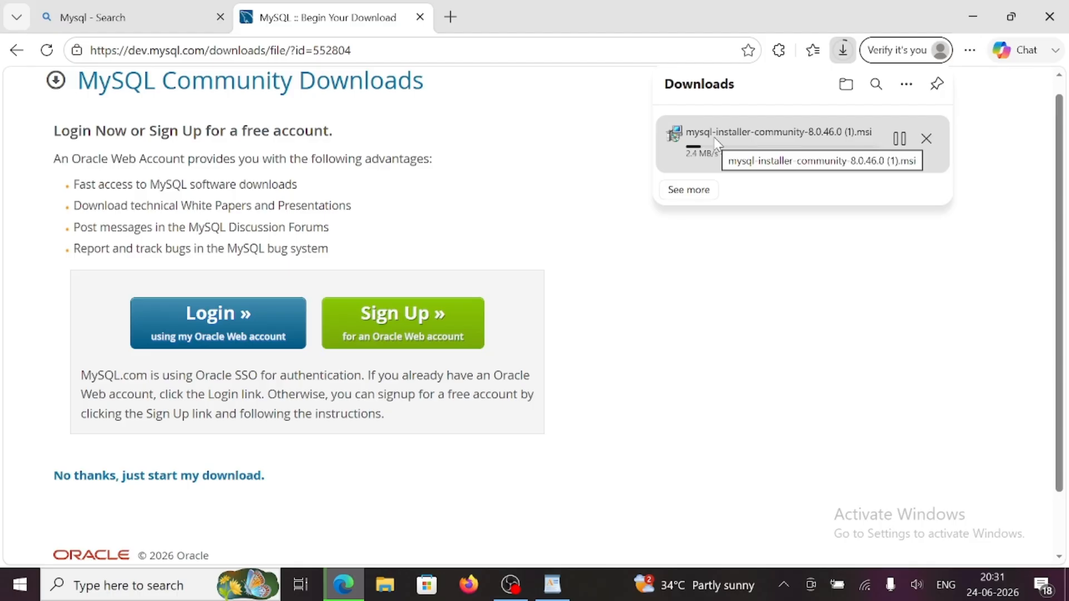
- Pause and cancel the duplicate mysql-installer download, then close the downloads list
click(901, 141)
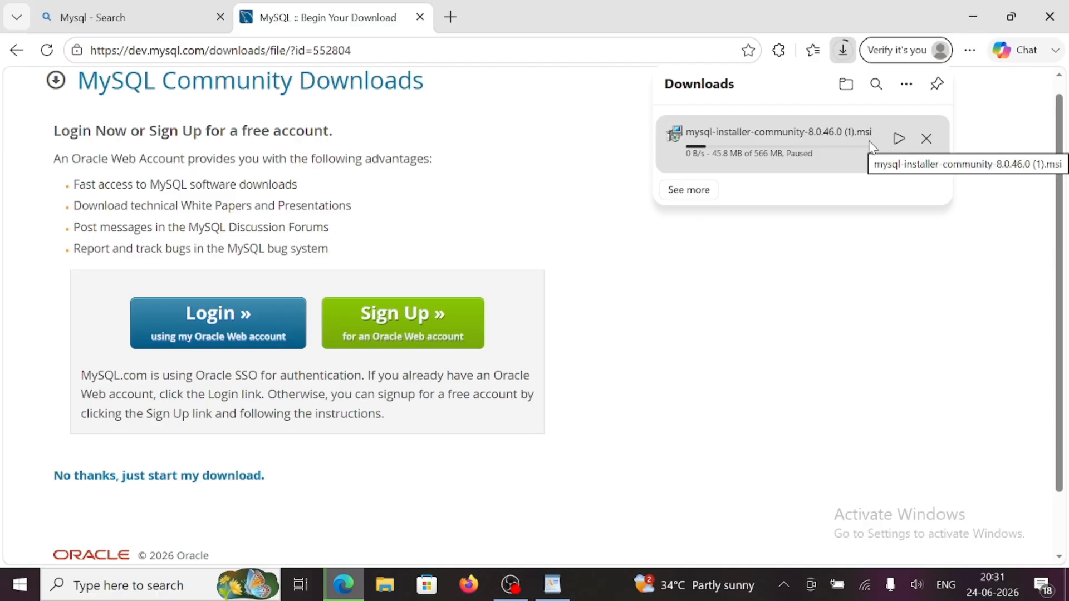
click(935, 140)
click(1006, 151)
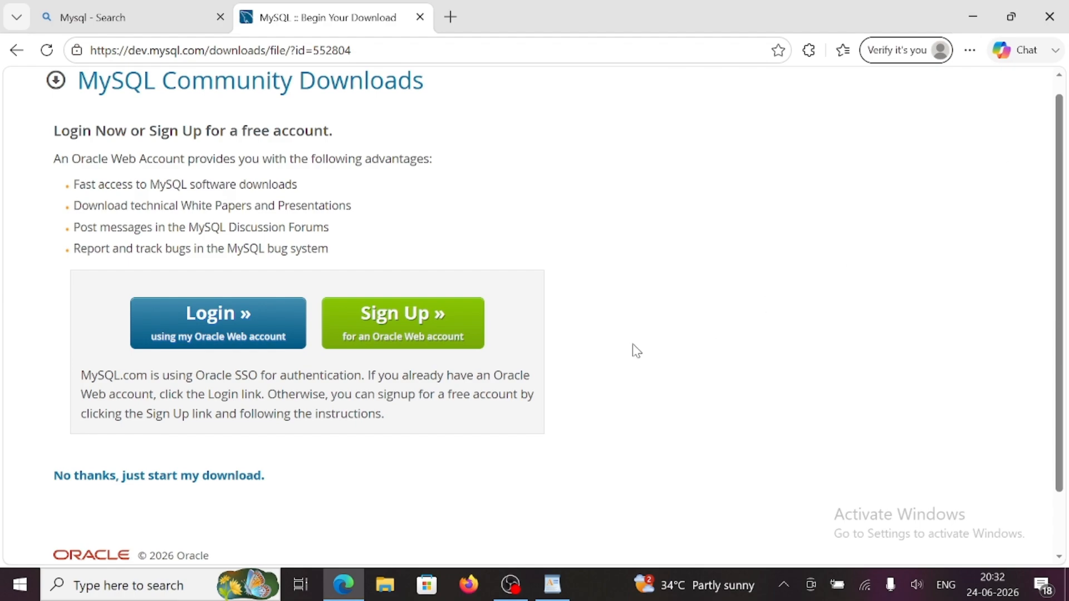
click(385, 586)
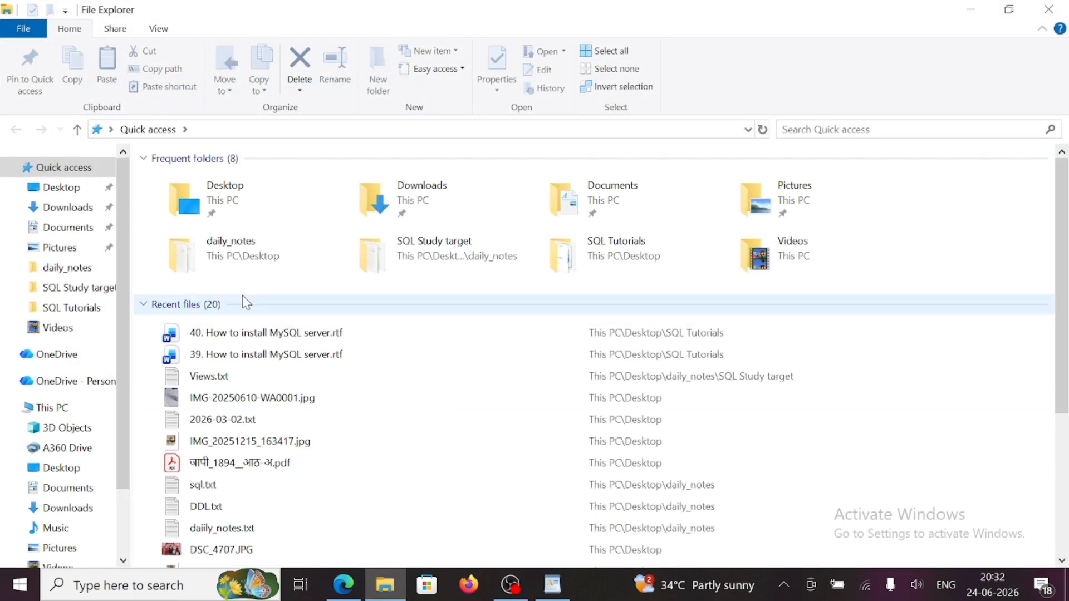
- Run mysql-installer-community-8.0.46.0.msi from the Downloads folder
click(60, 210)
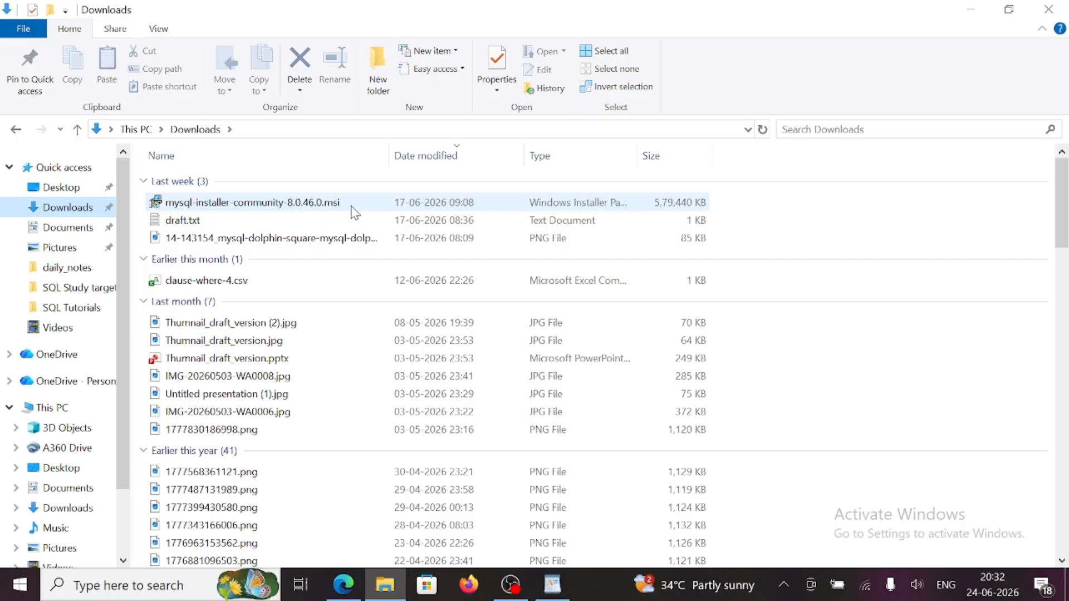
double_click(273, 206)
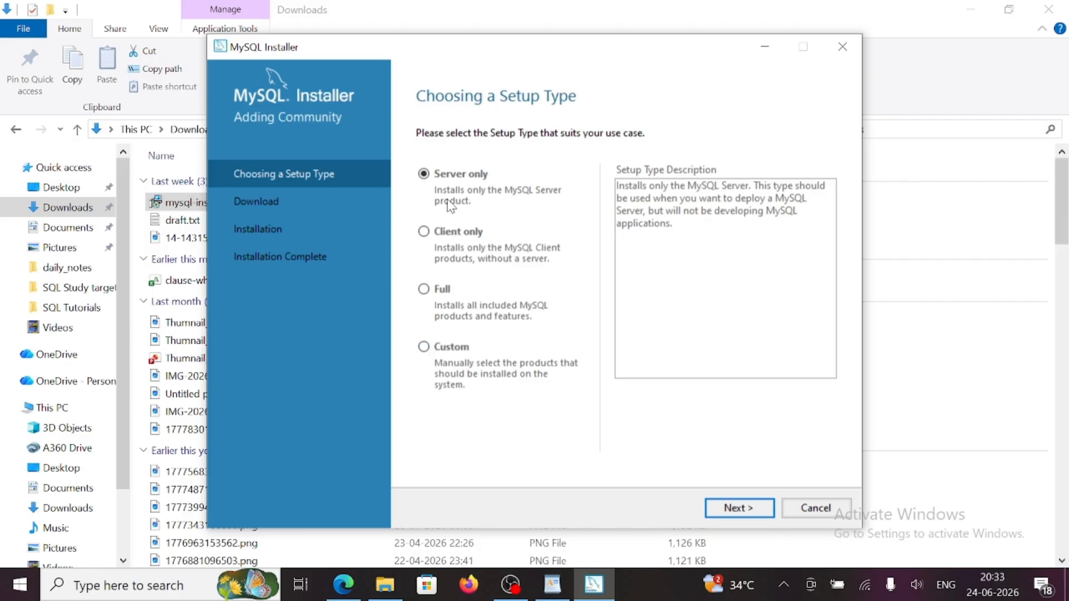
- Choose the Custom setup type and add MySQL Server 8.0.46 - X64 to the install list
click(422, 349)
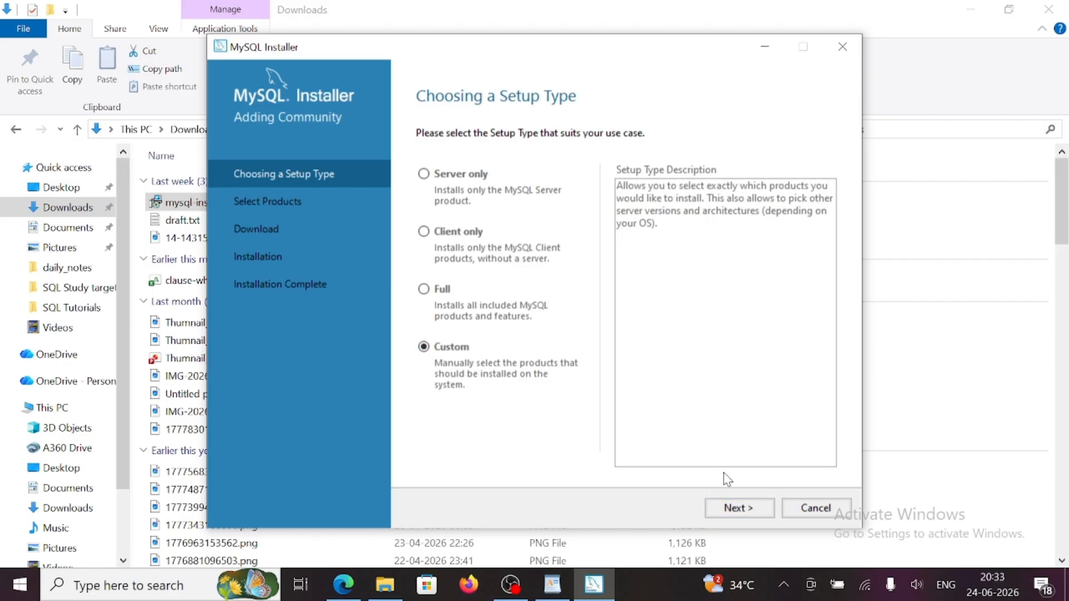
click(749, 508)
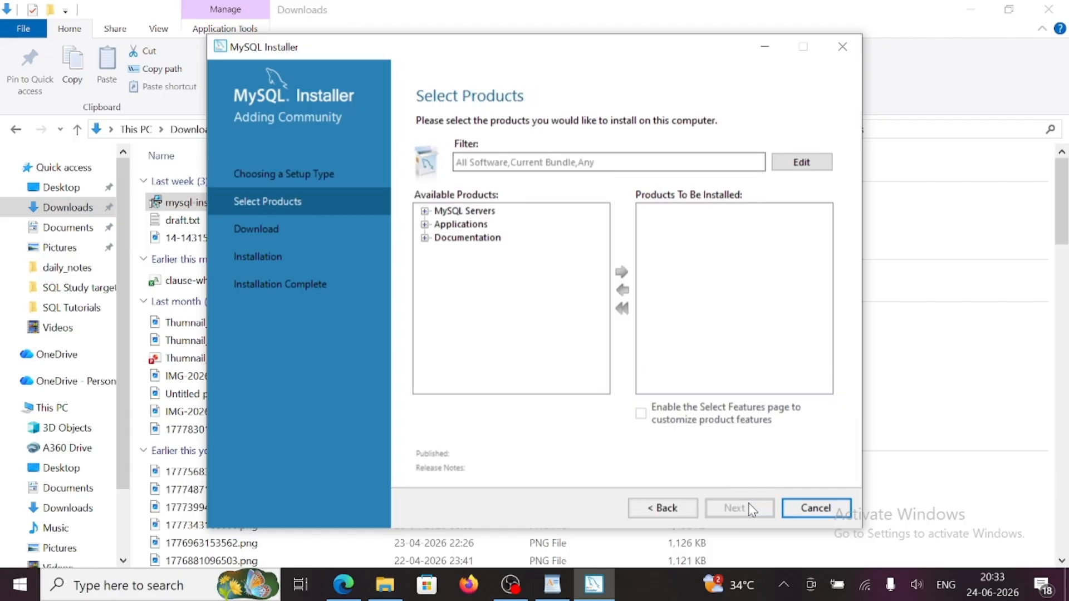
click(425, 212)
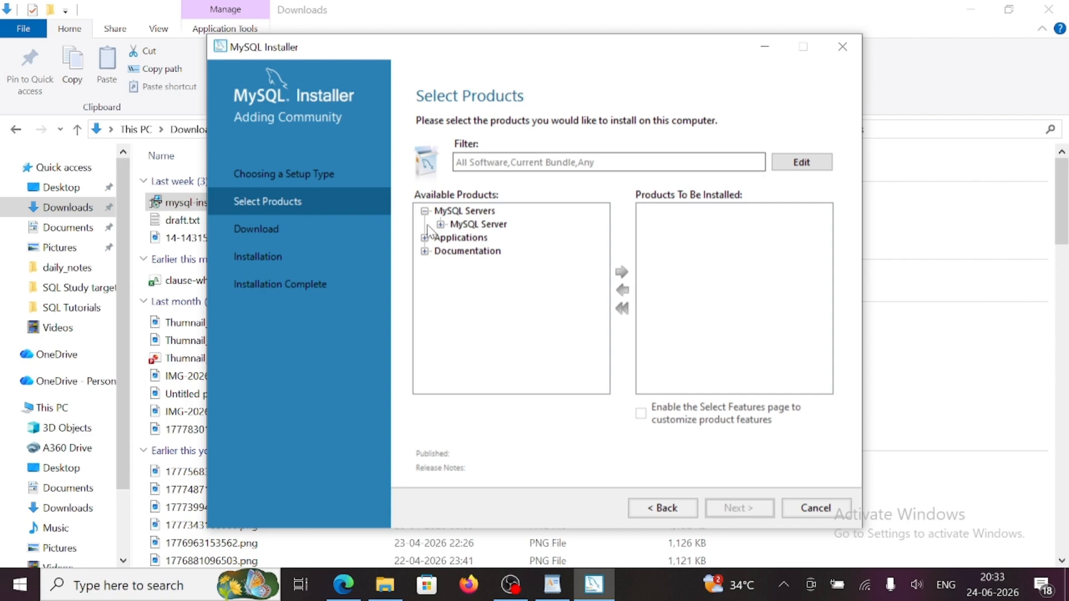
click(440, 224)
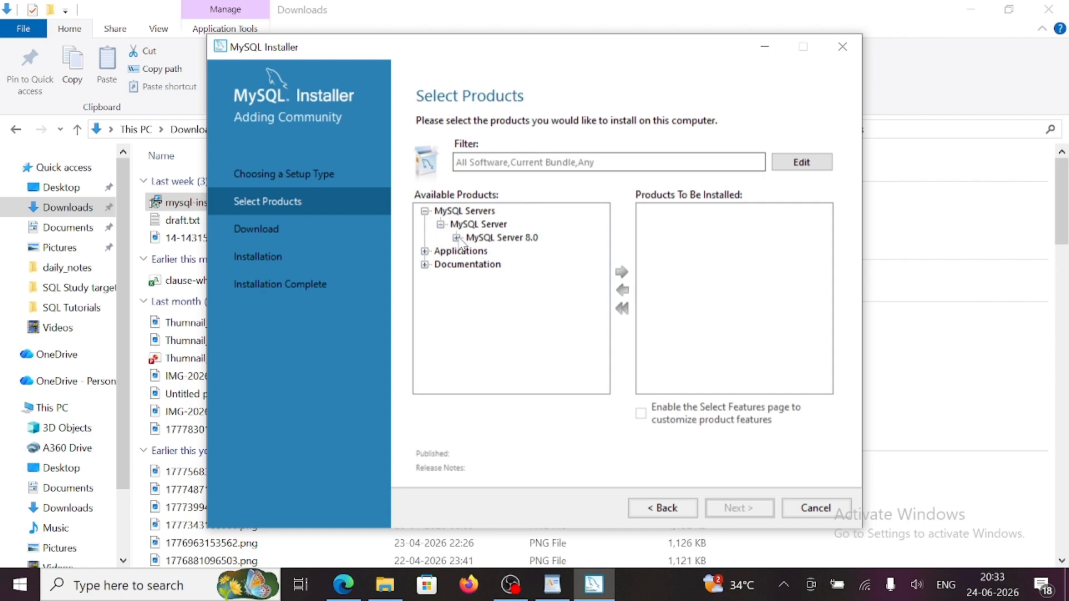
click(457, 238)
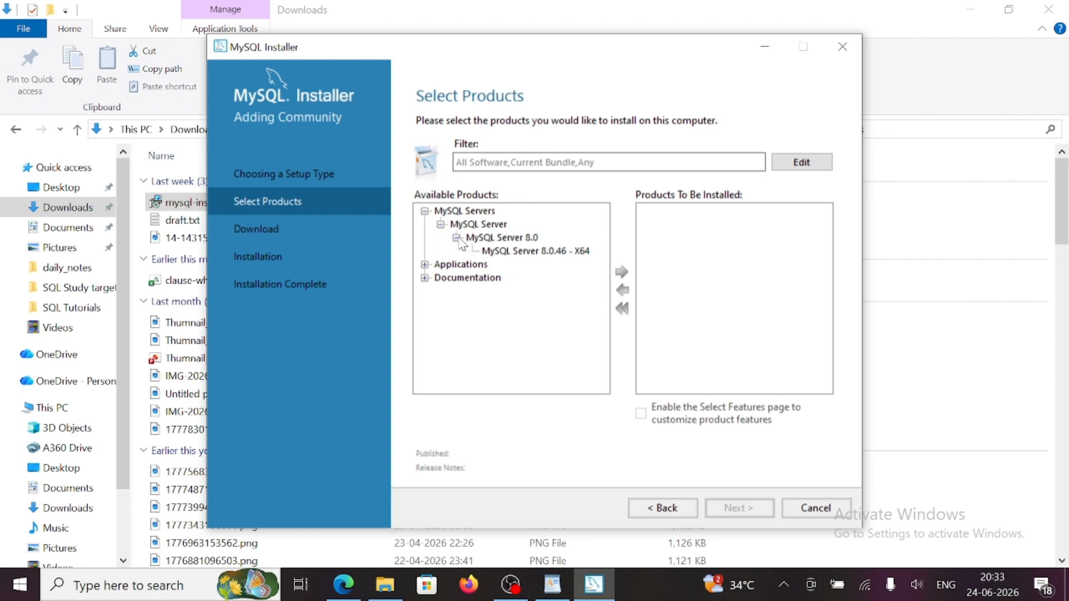
click(513, 255)
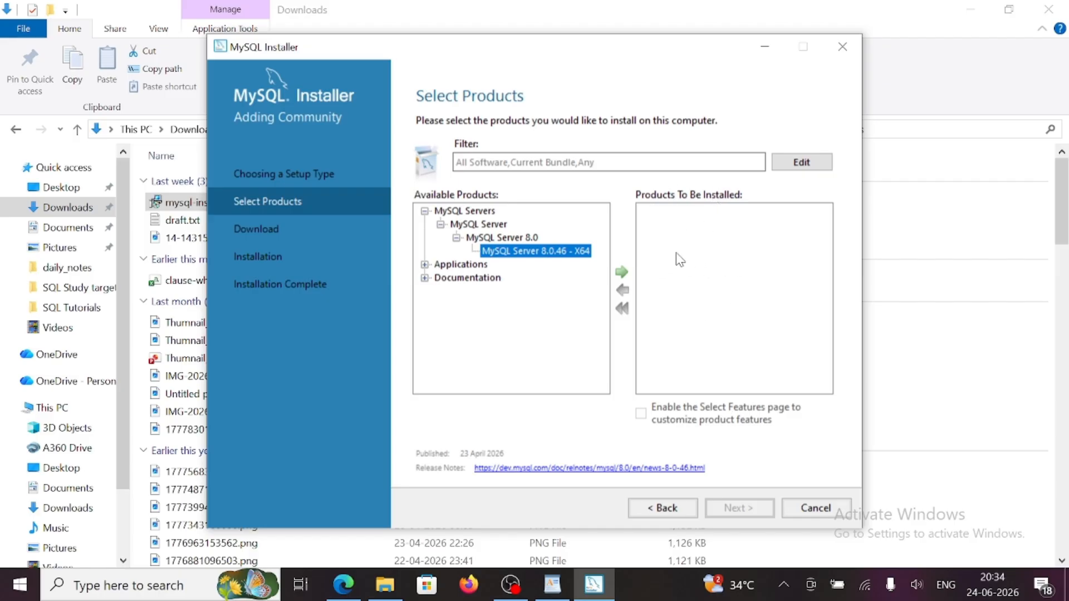
click(621, 273)
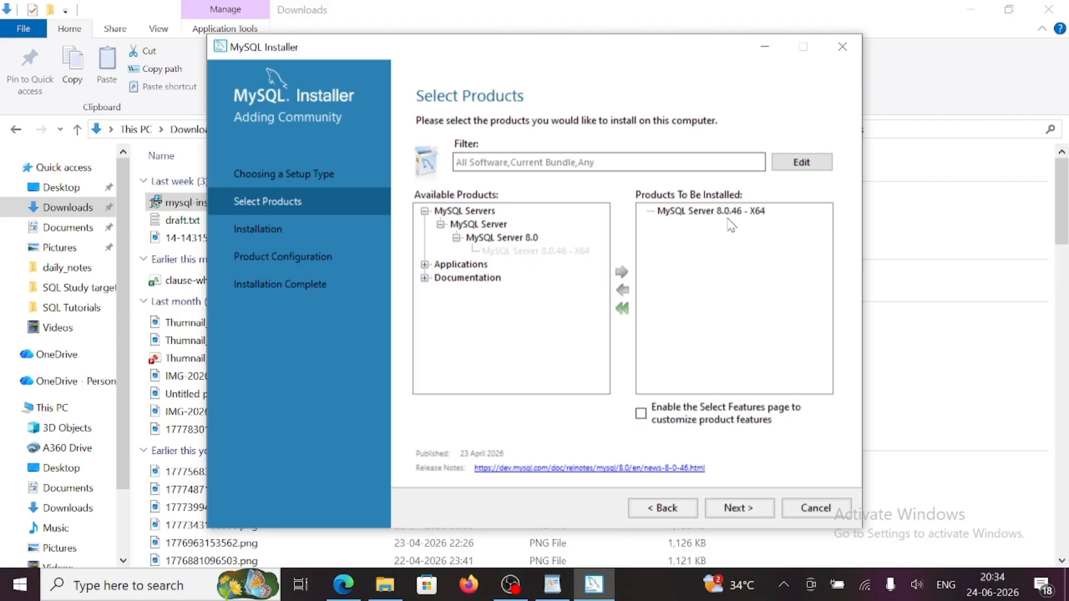
- Add MySQL Workbench 8.0.47 - X64 and MySQL Shell 8.0.46 - X64 to the install list
click(424, 264)
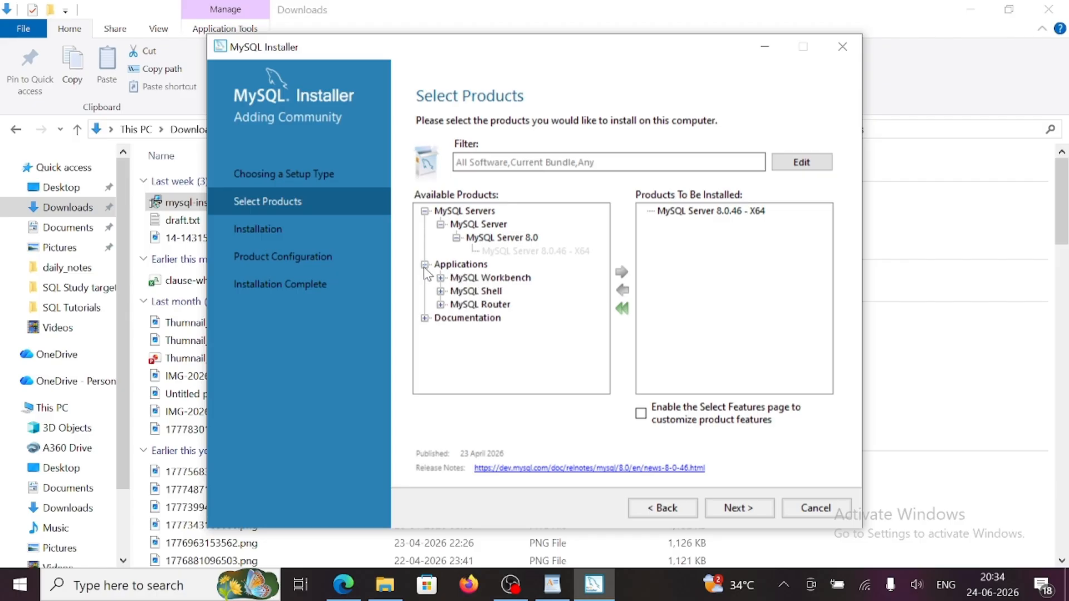
click(440, 278)
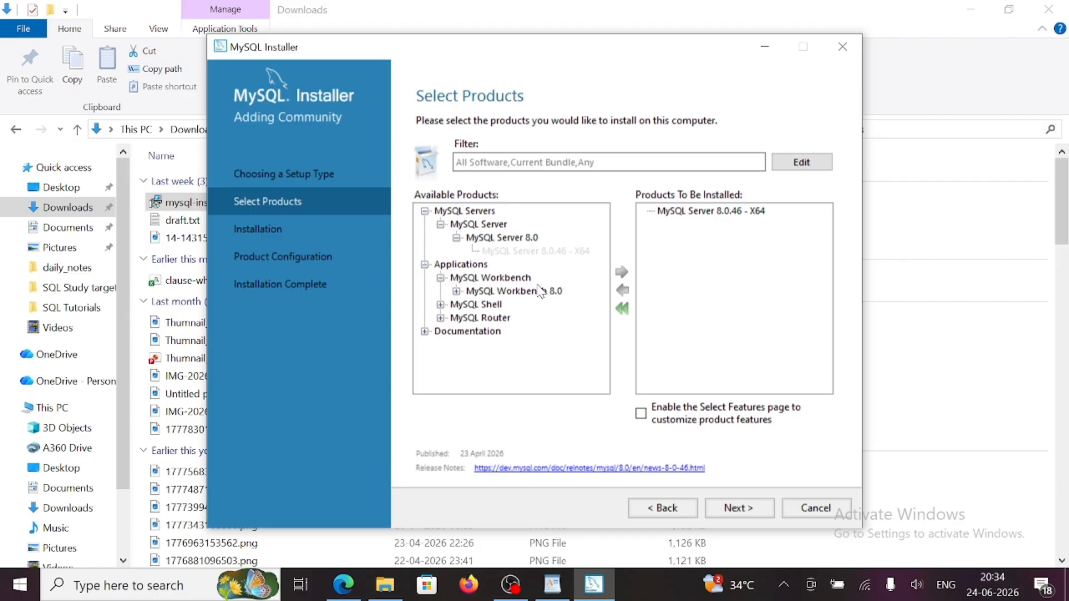
click(457, 292)
click(525, 307)
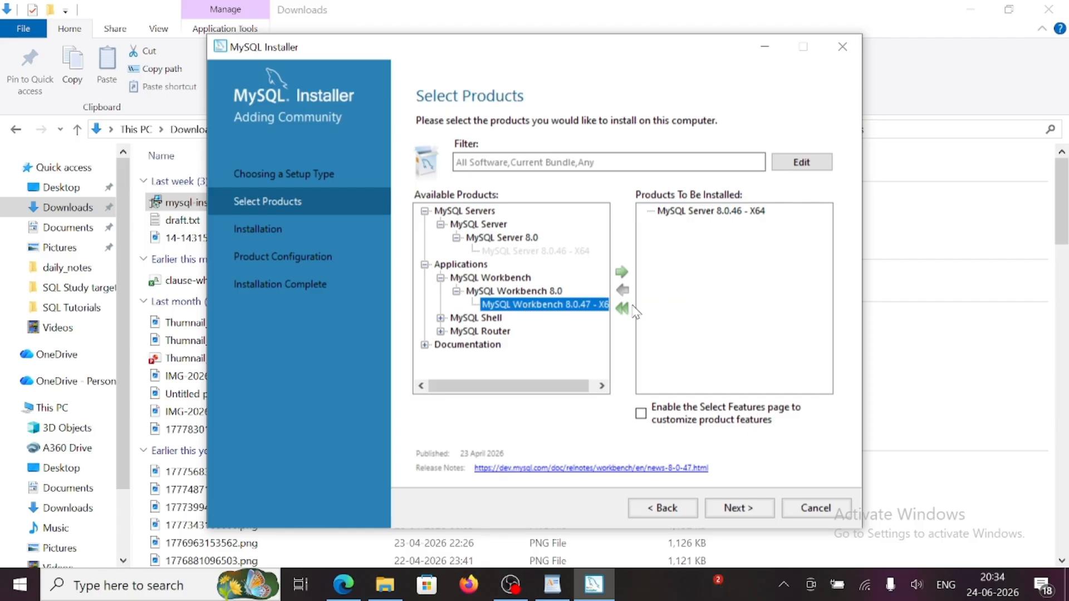
click(622, 272)
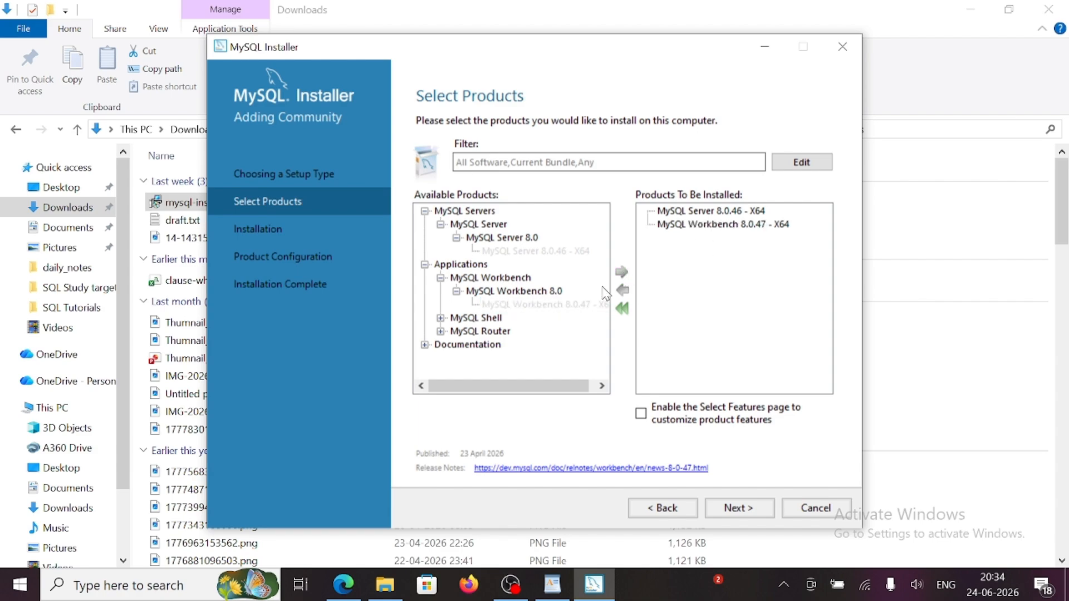
click(441, 318)
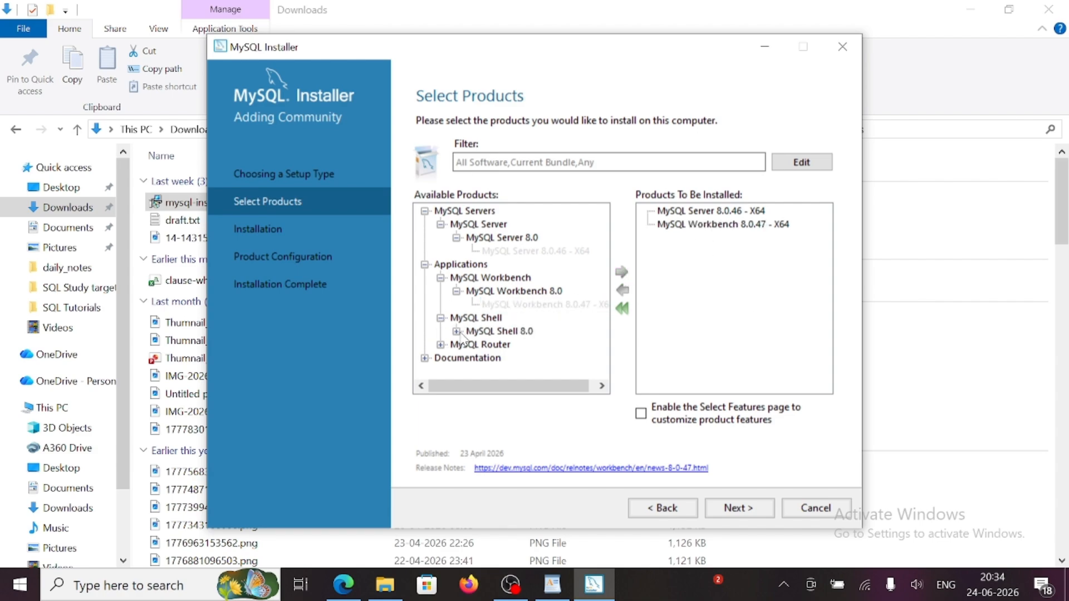
click(457, 331)
click(515, 345)
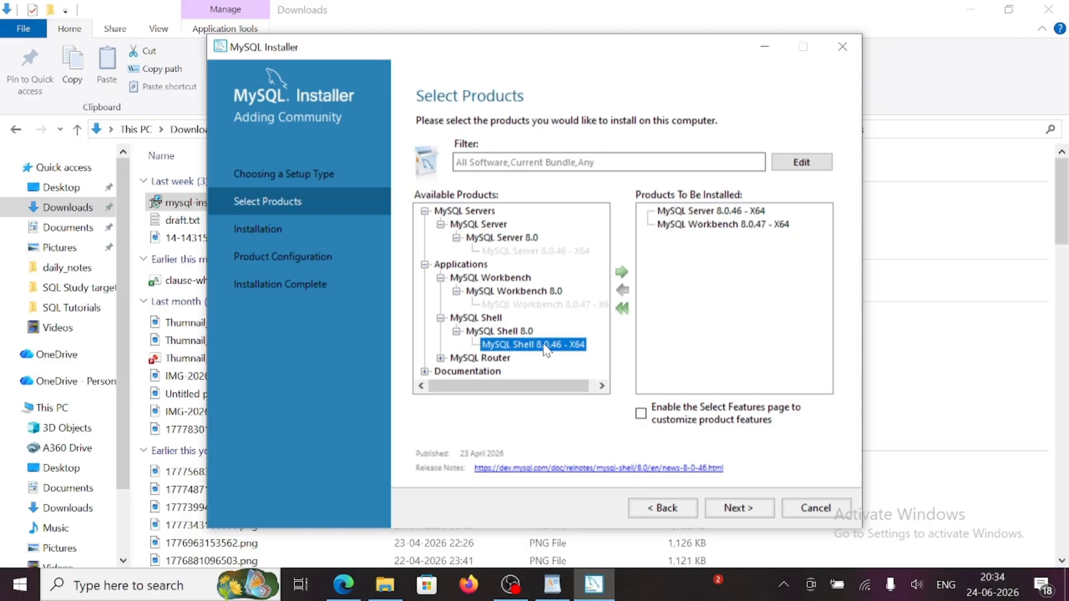
click(622, 273)
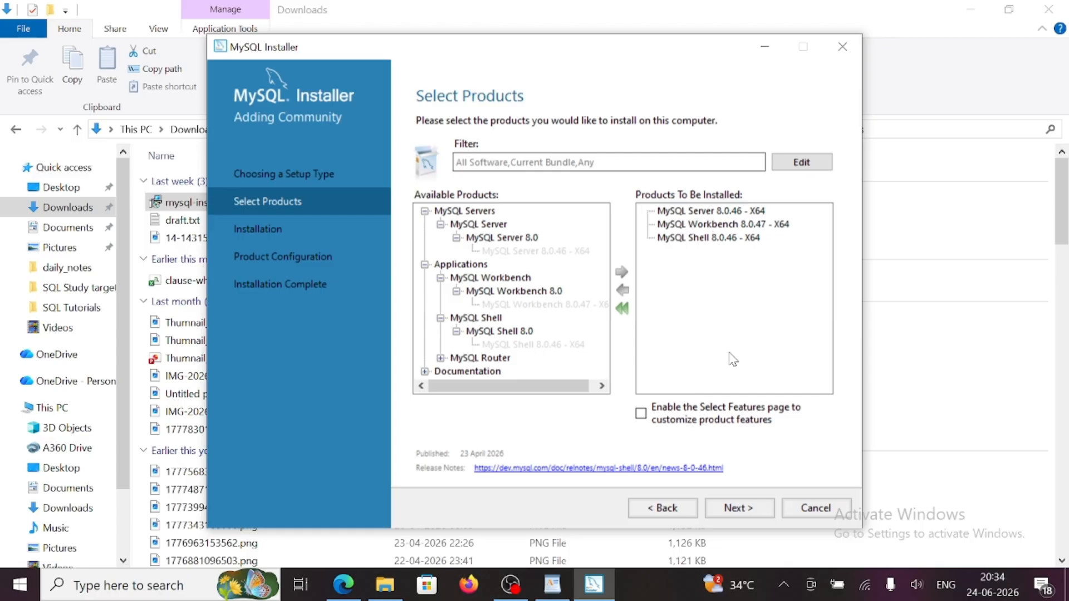
- Execute the installation of Server 8.0.46, Workbench 8.0.47 and Shell 8.0.46
click(739, 509)
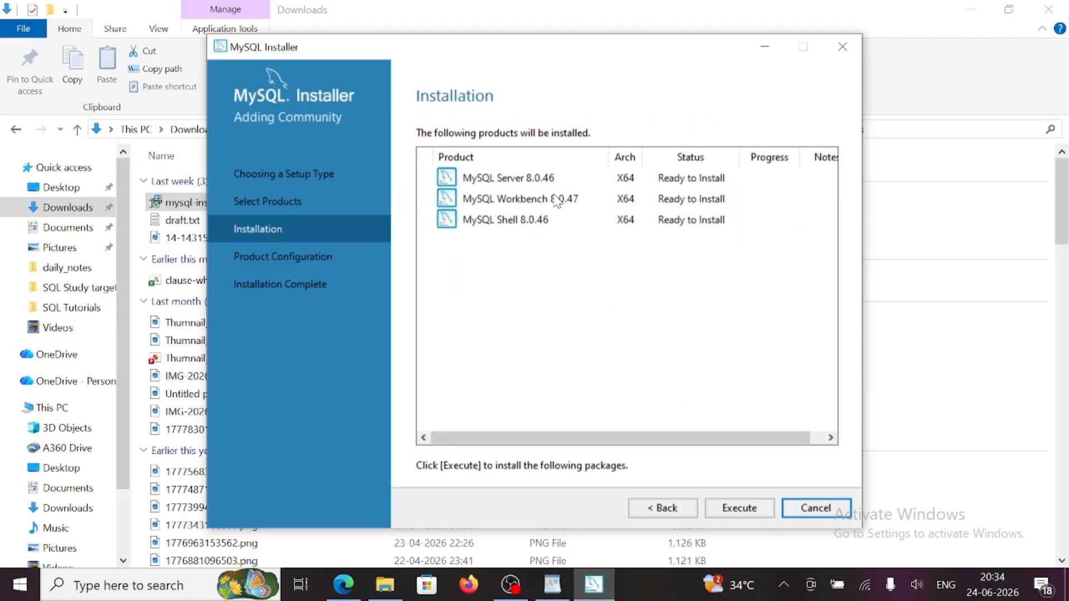
click(746, 510)
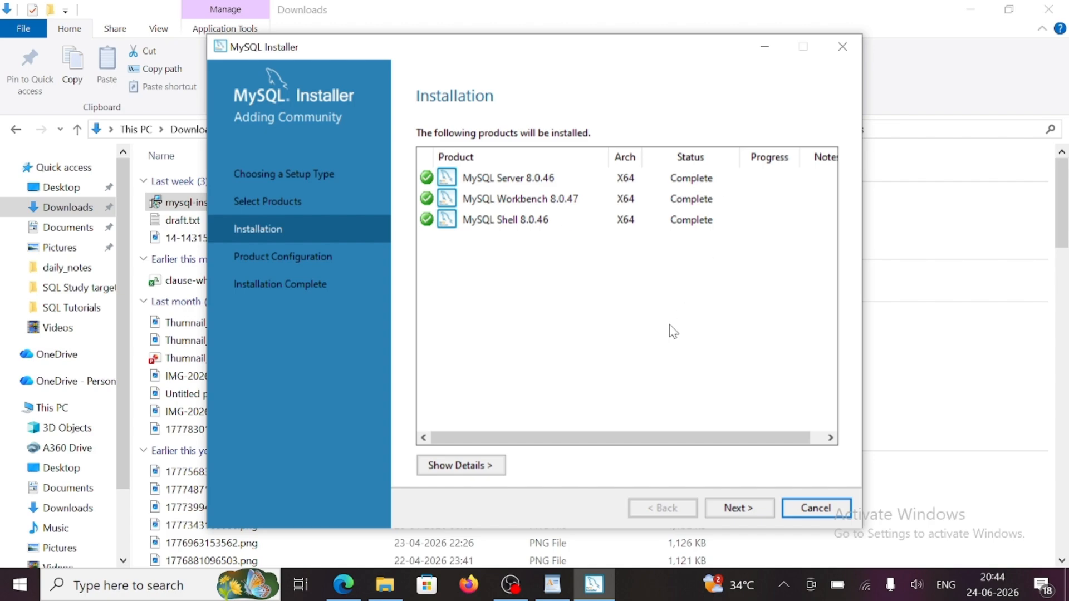
- Accept the default Development Computer type, port 3306 and strong password authentication
click(735, 509)
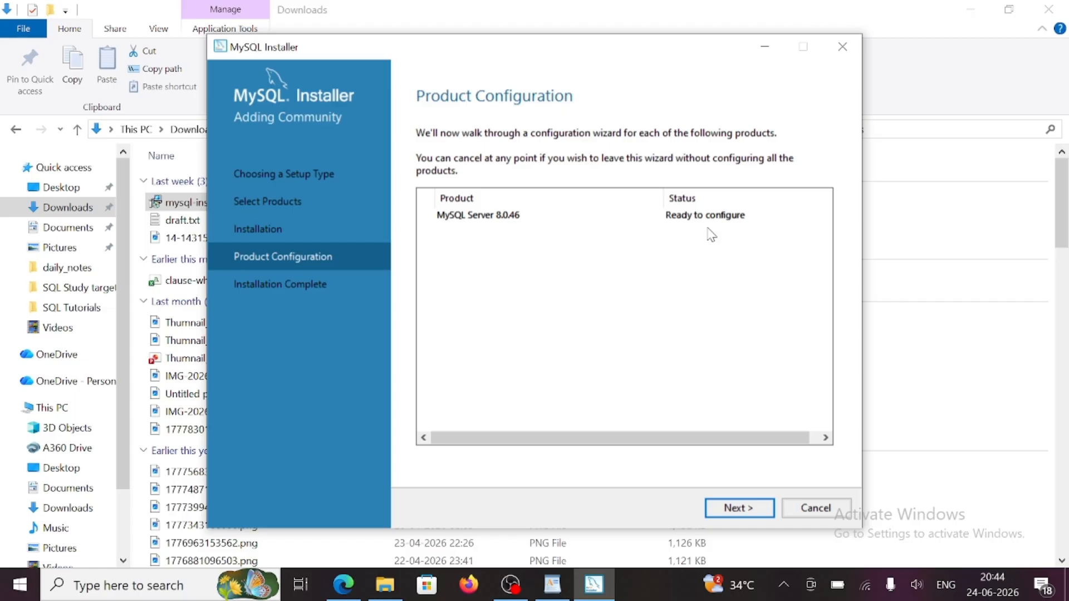
click(737, 509)
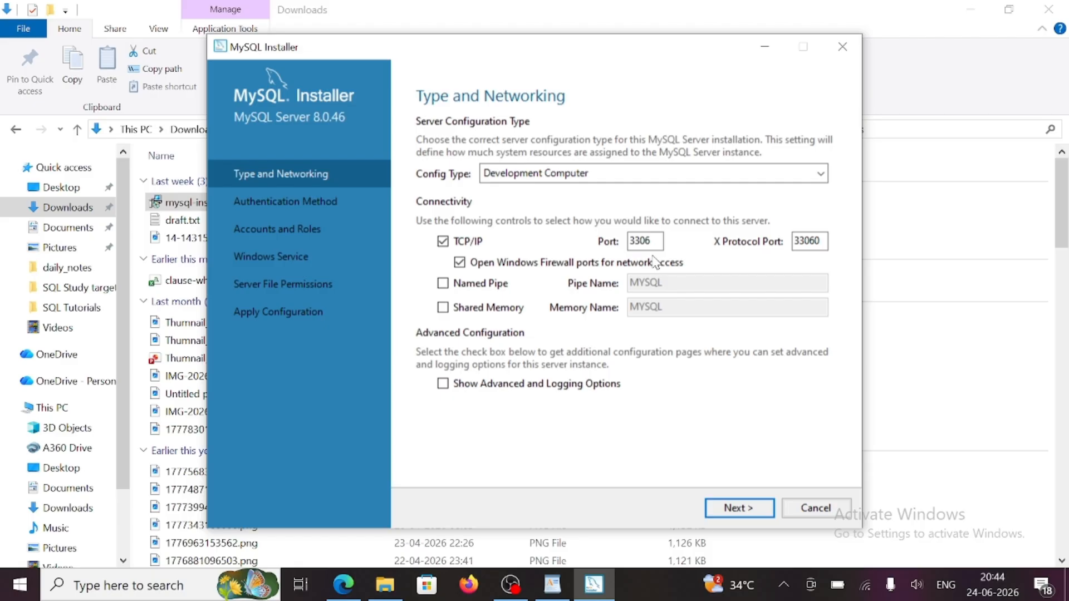
click(741, 508)
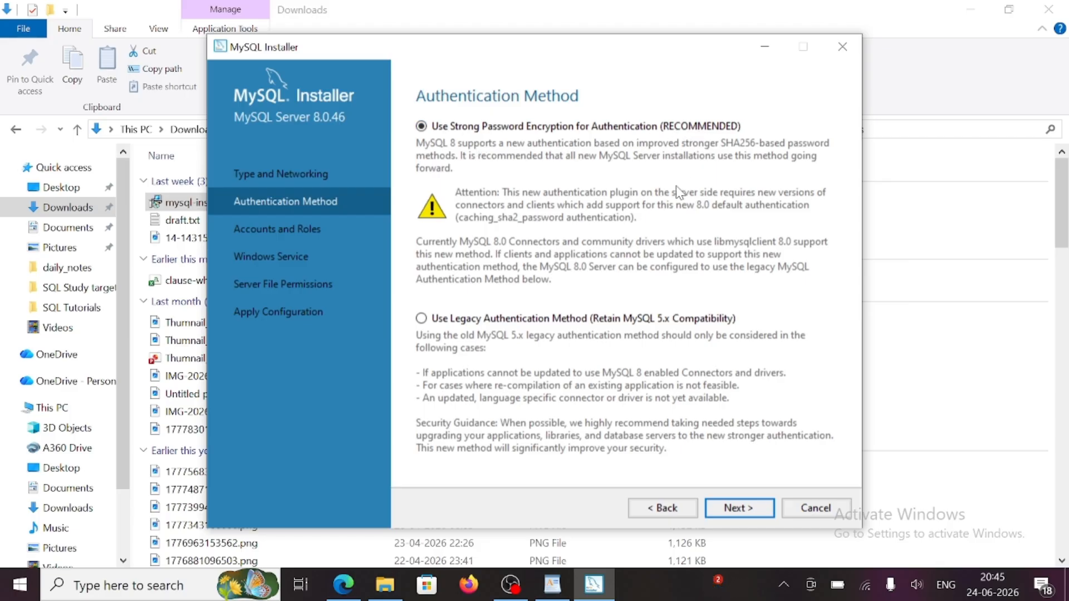
click(742, 510)
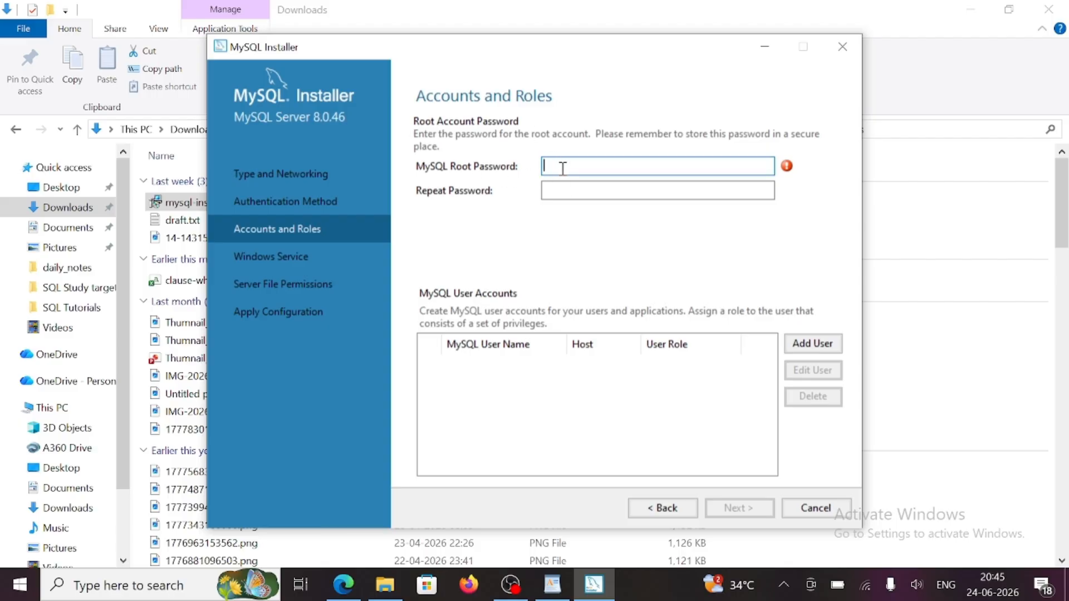
- Enter and confirm the root account password, then continue to the Windows Service step
text(root123)
click(649, 191)
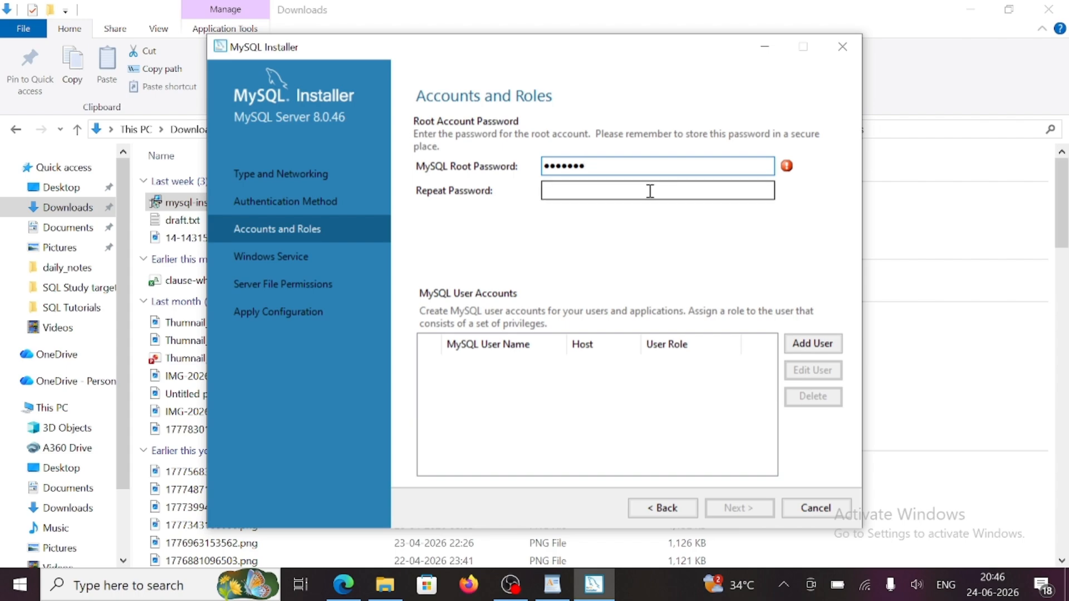
text(root123)
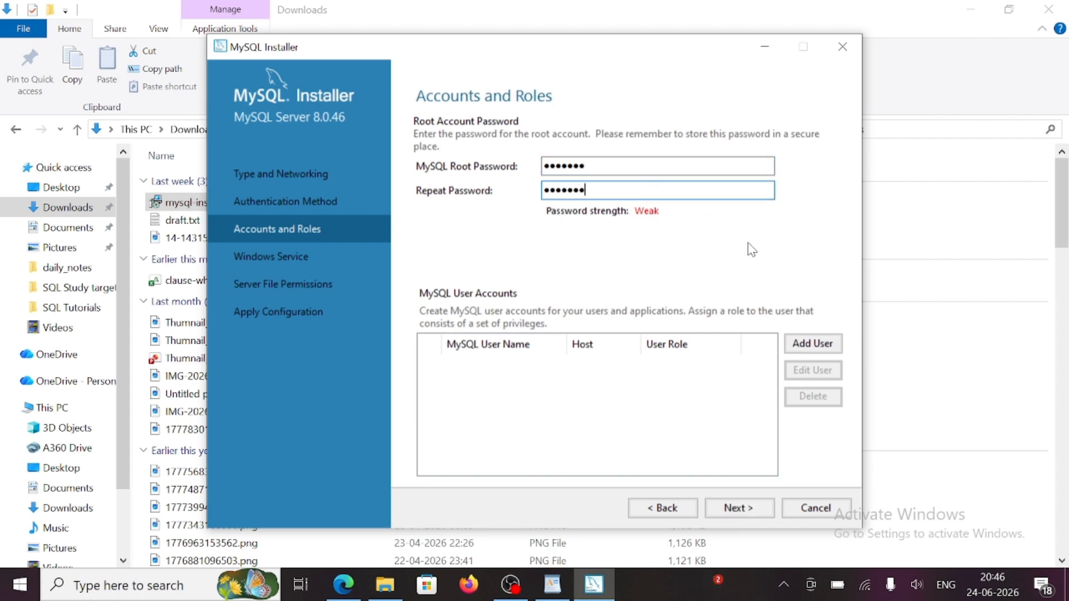
click(740, 508)
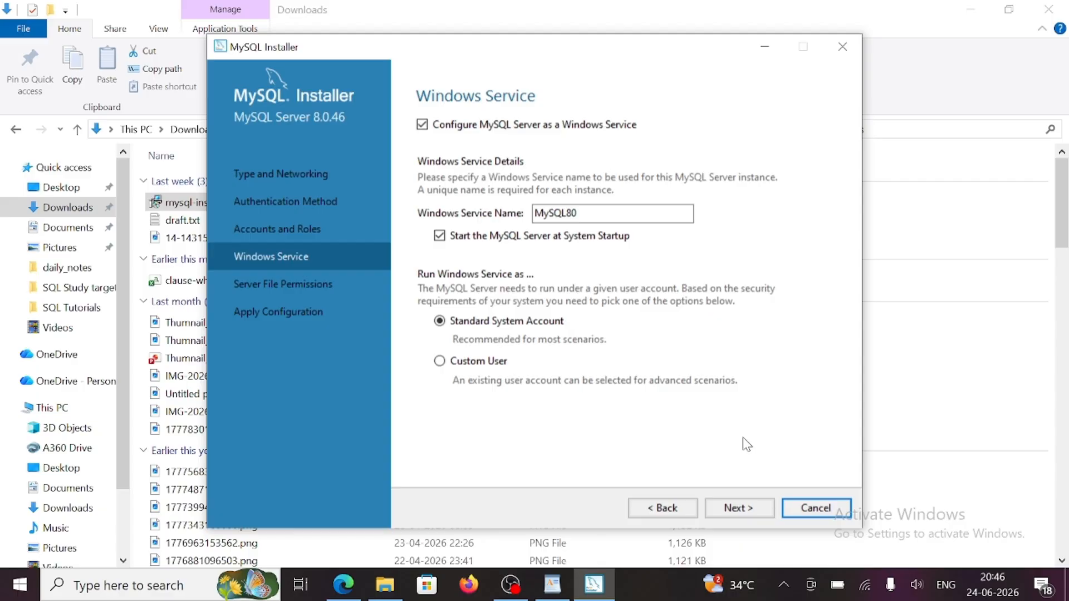
- Keep the default MySQL80 service settings and data-folder permissions
click(762, 511)
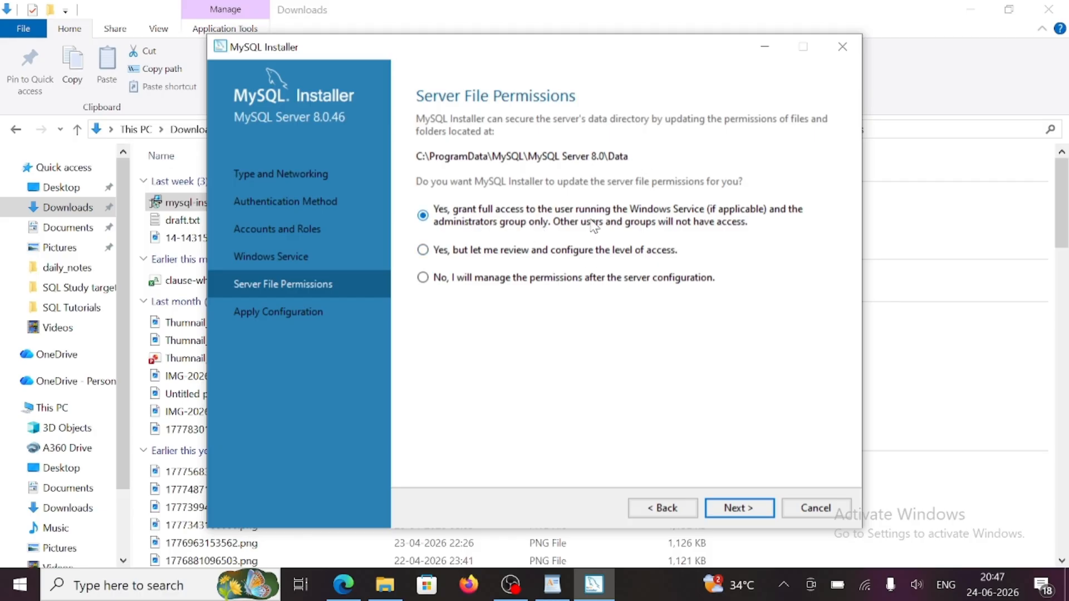
click(739, 508)
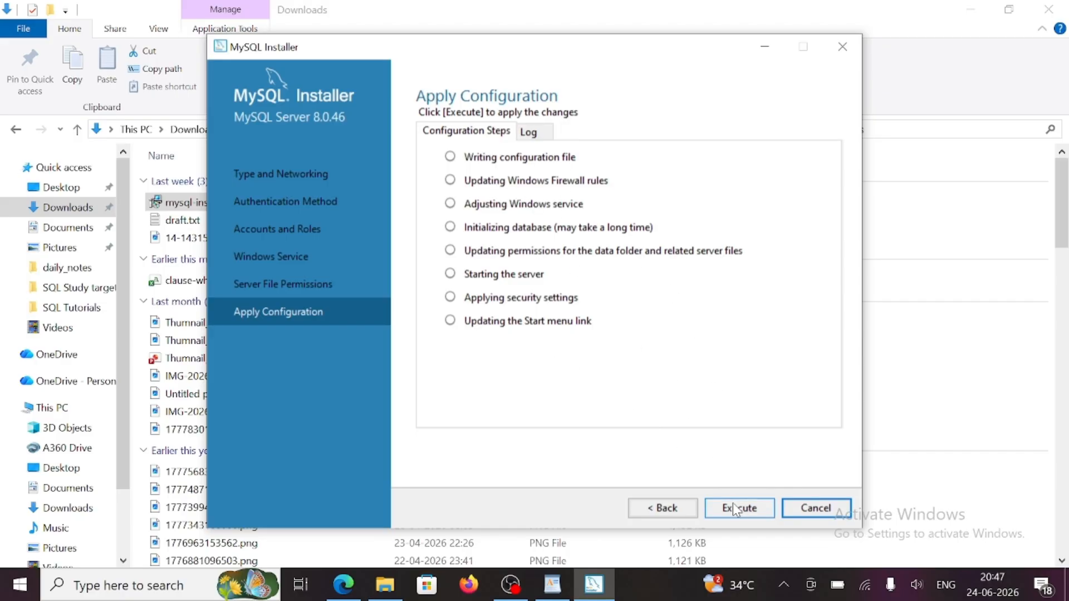
- Execute all eight MySQL Server 8.0.46 configuration steps, then finish and continue past the summary
click(745, 509)
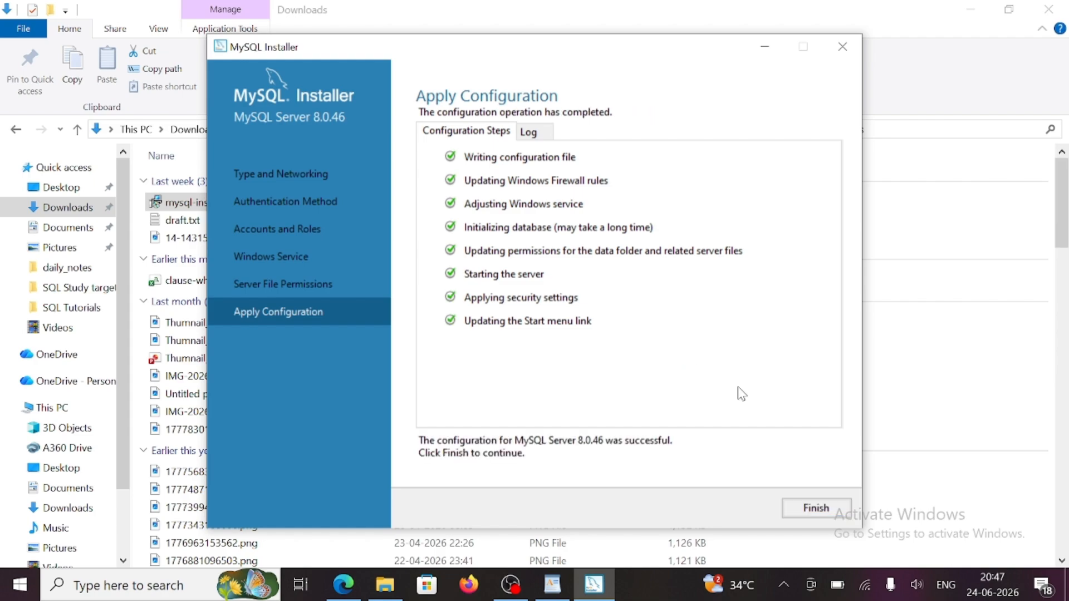
click(828, 514)
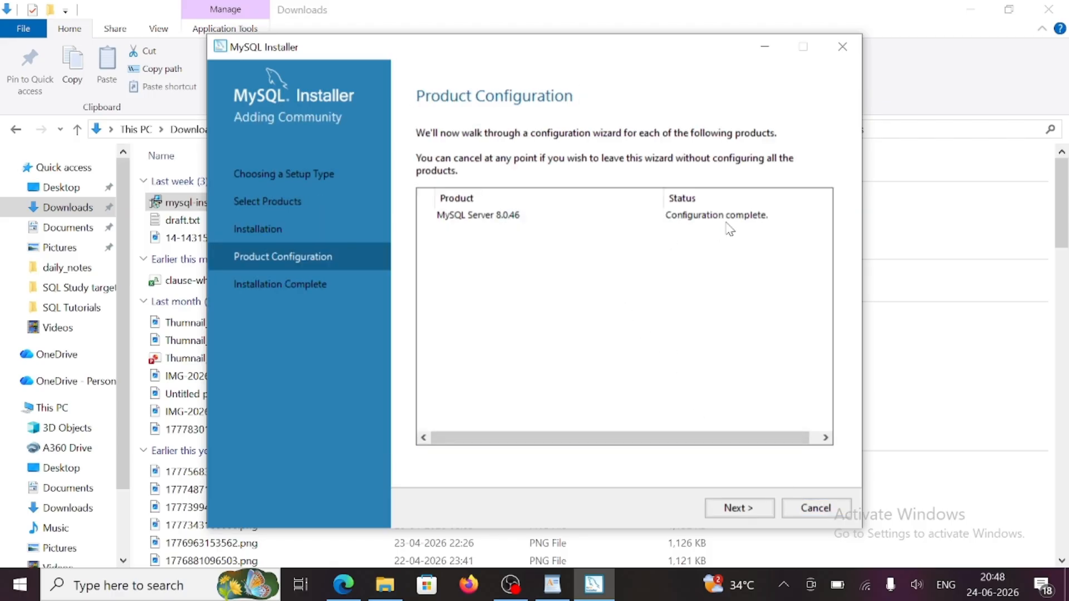
click(747, 513)
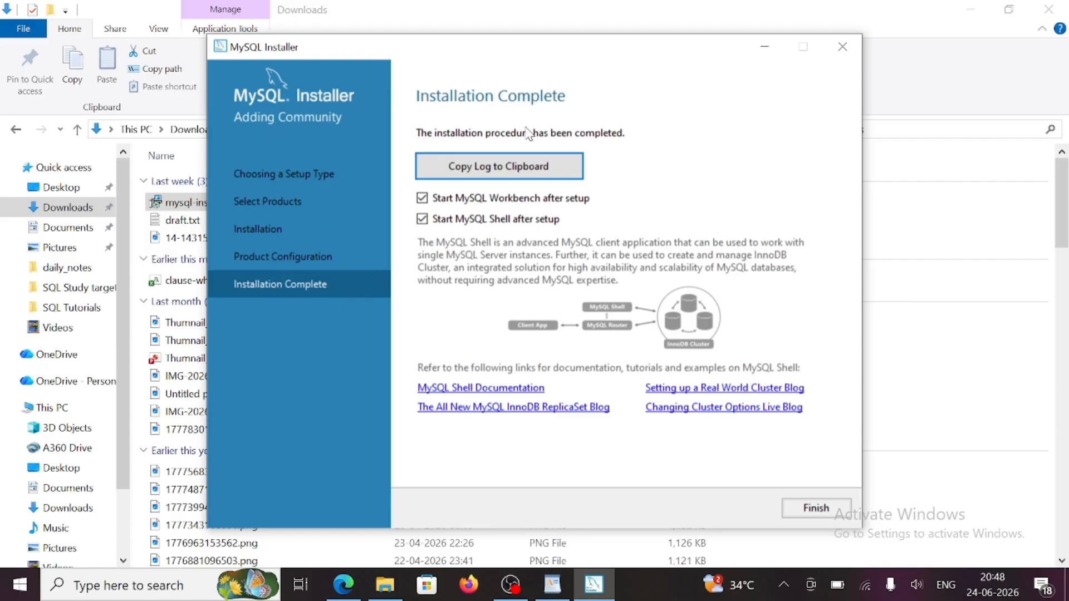
- Finish the installation so MySQL Shell and Workbench launch, then minimize Workbench
click(814, 508)
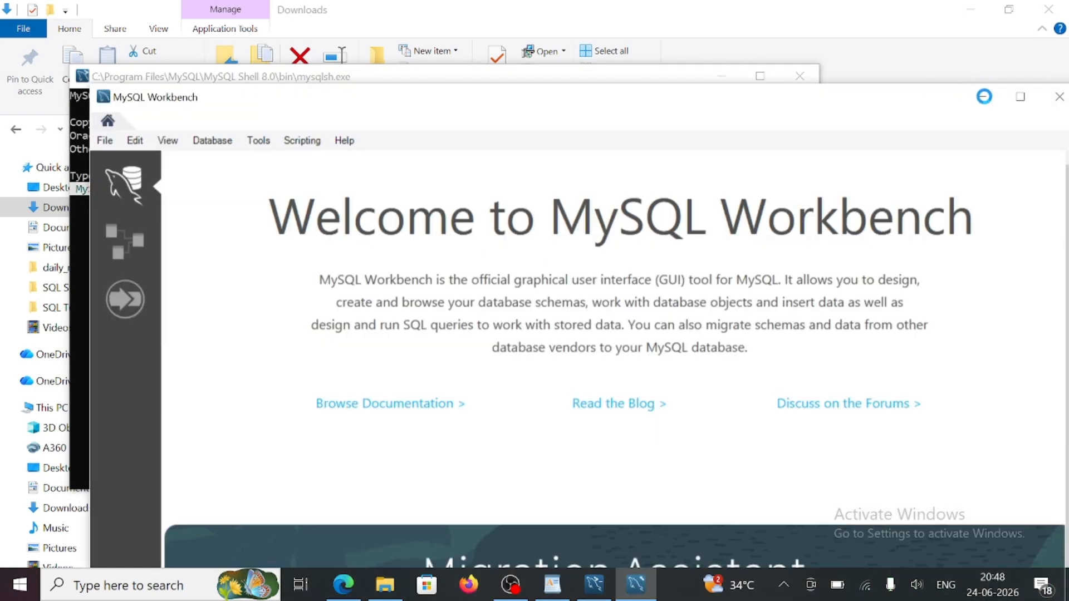
click(985, 101)
- Minimize MySQL Shell, browse to C:\Program Files\MySQL\MySQL Server 8.0\bin, and select its address path
click(721, 83)
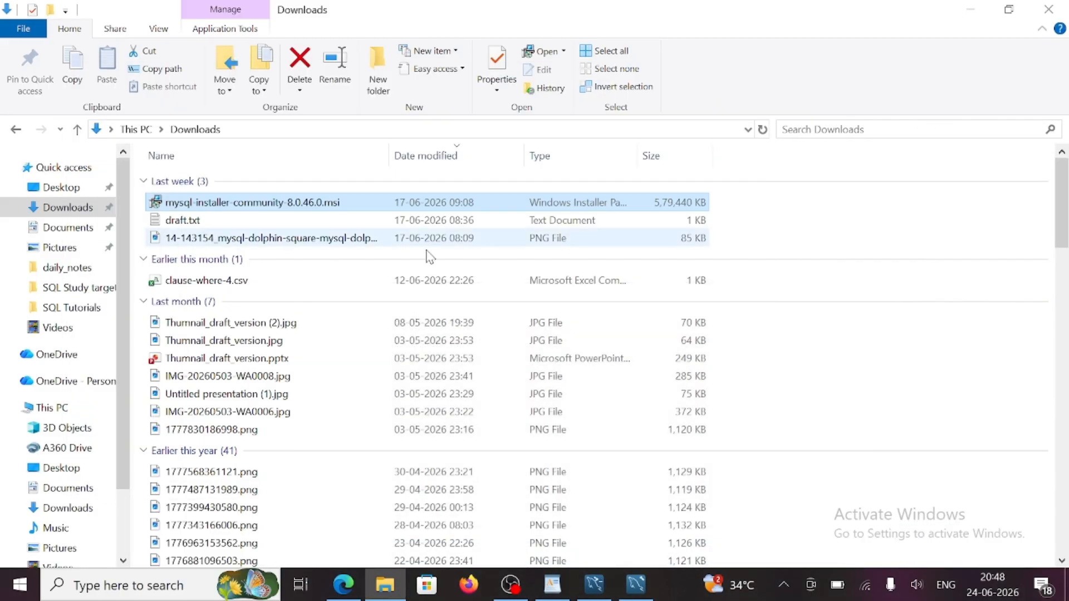
click(59, 406)
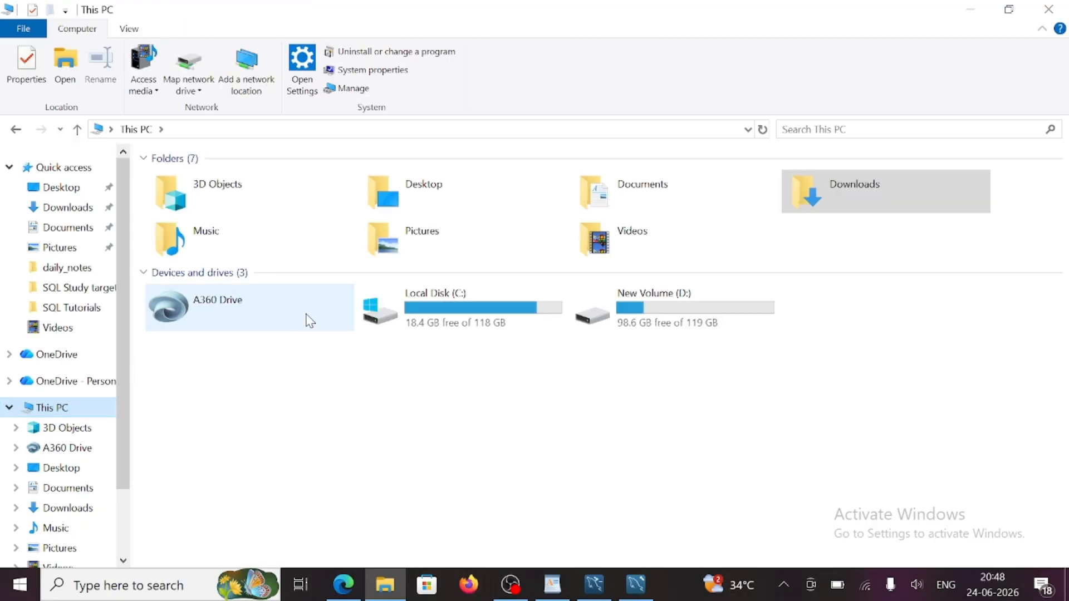
double_click(470, 302)
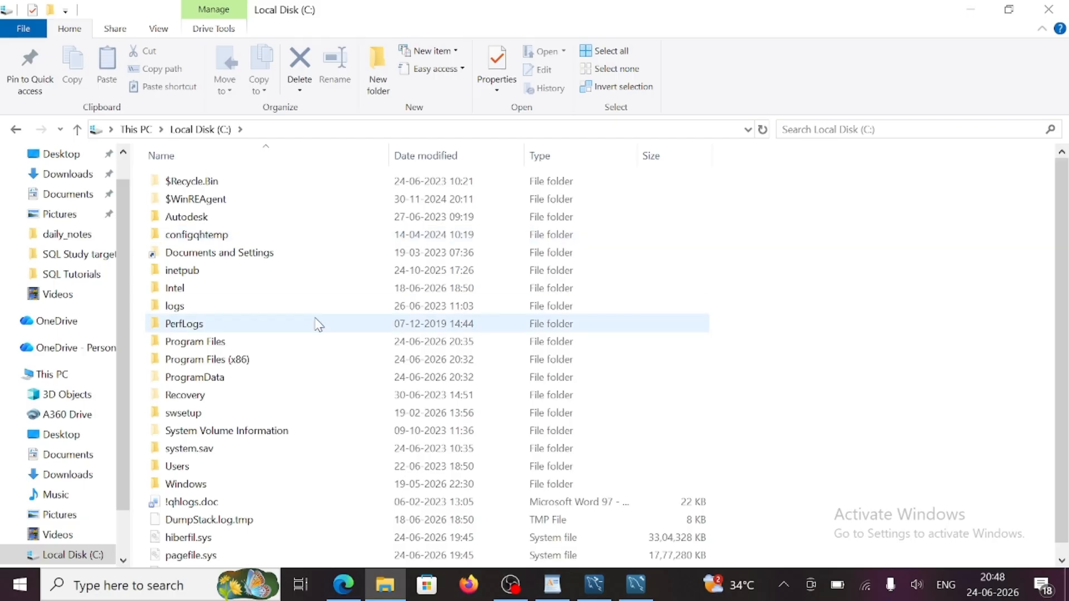
double_click(223, 342)
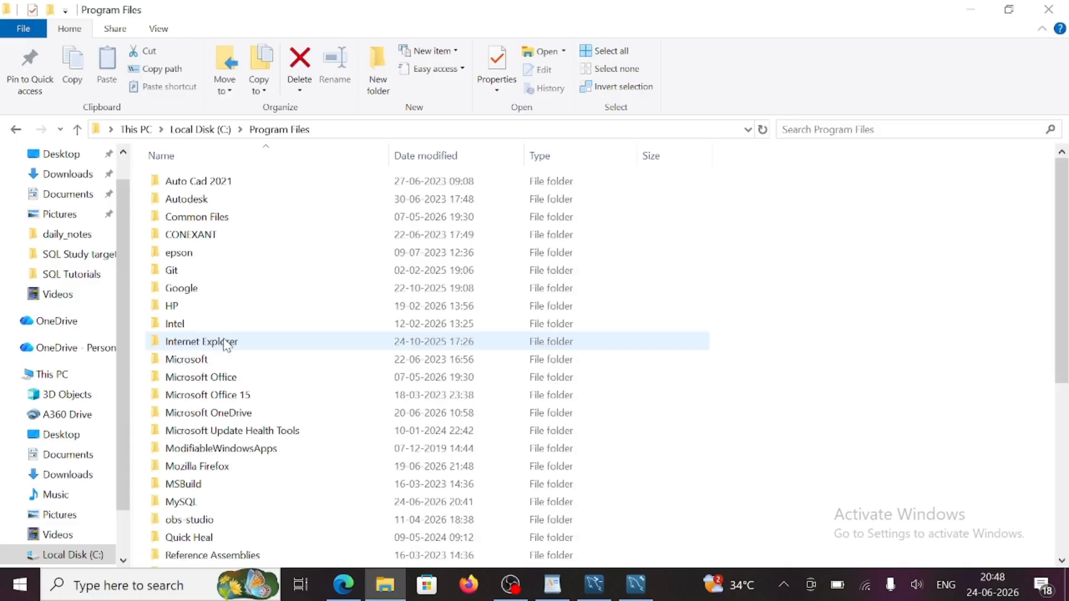
scroll(324, 331, down, 2)
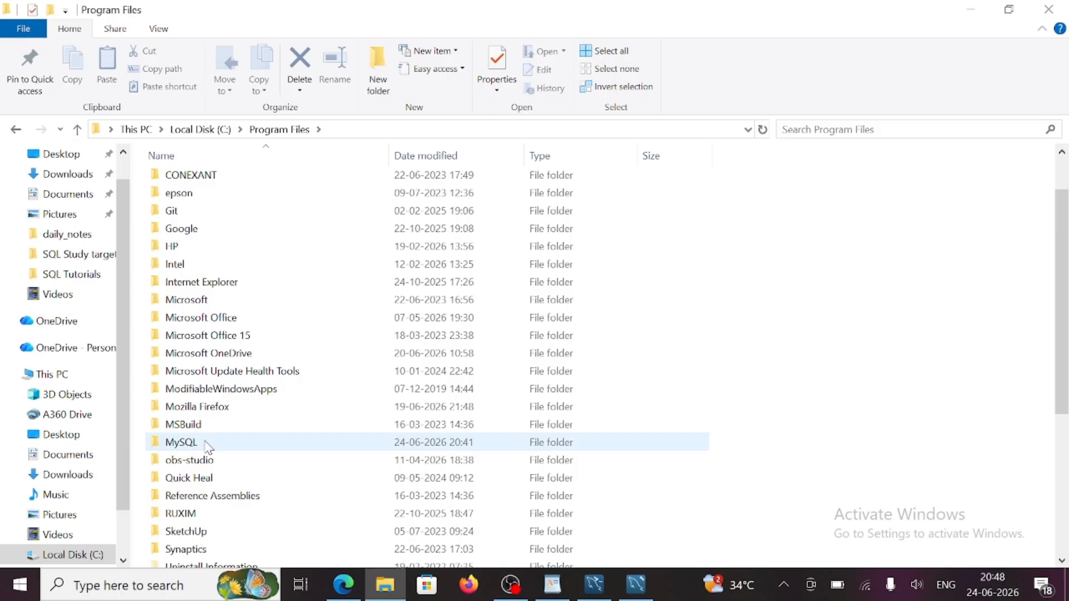
double_click(201, 445)
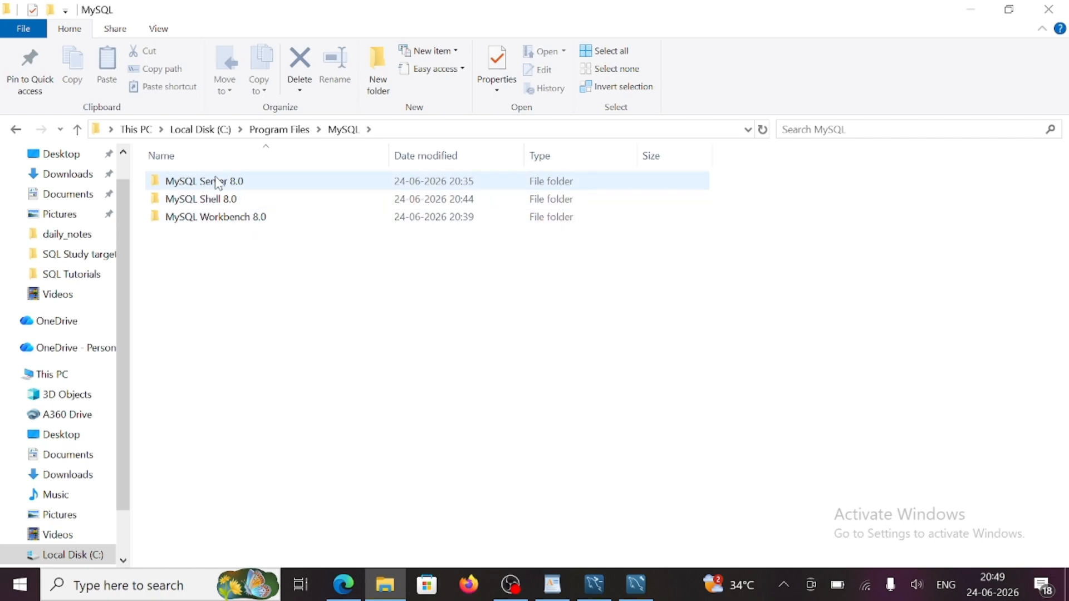
click(243, 185)
double_click(243, 185)
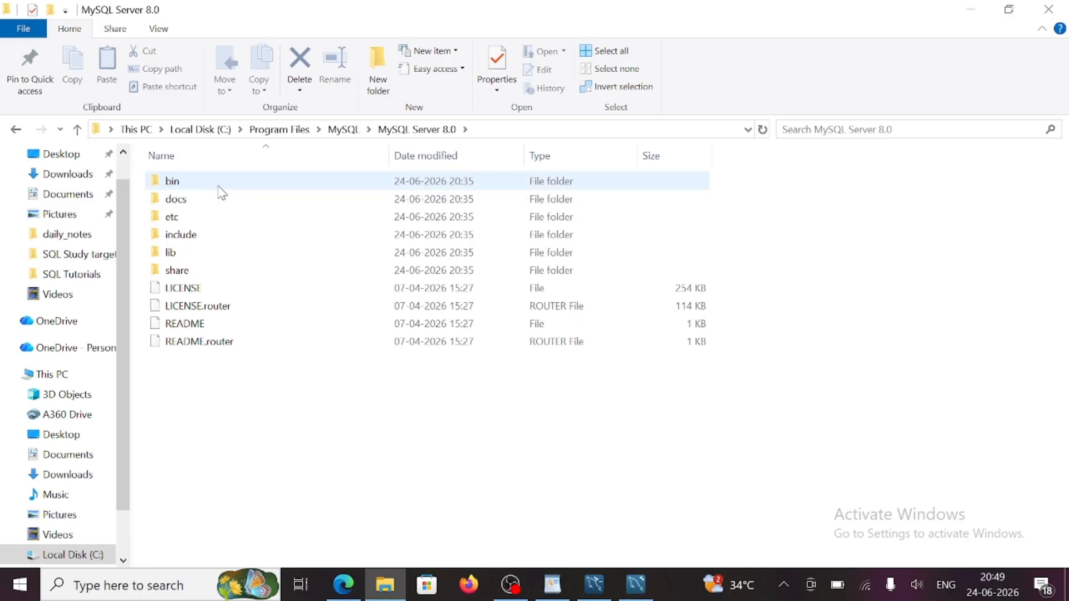
double_click(218, 182)
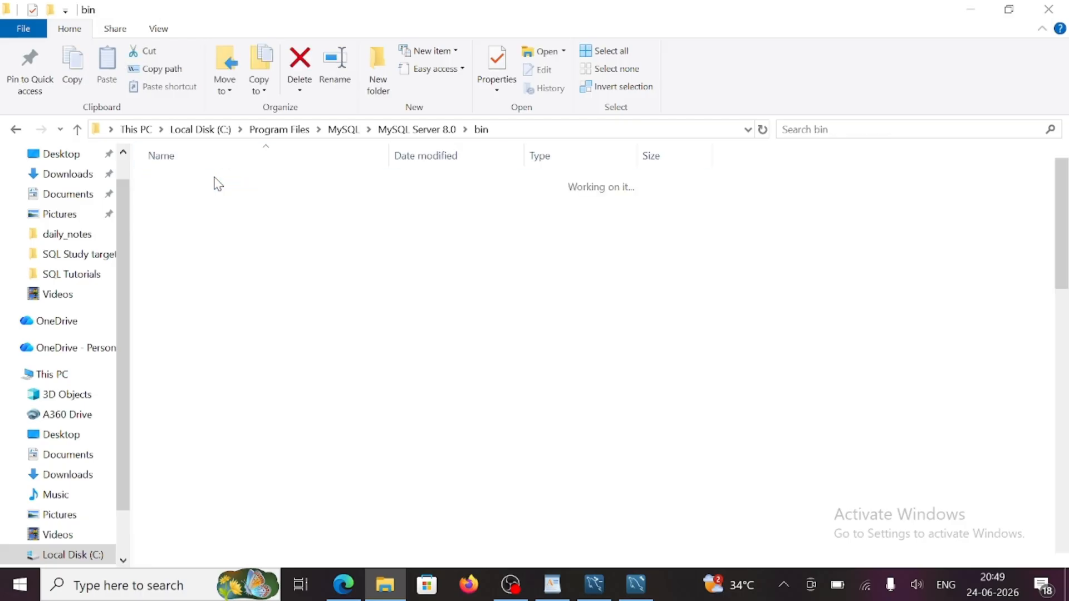
click(523, 129)
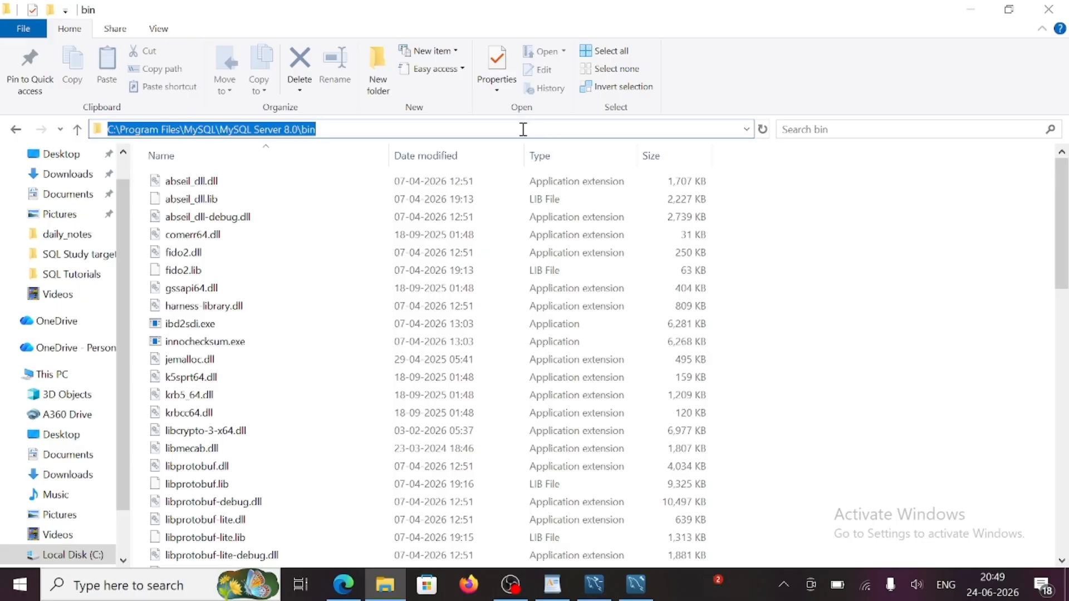
- Open the Environment Variables window through the 'envi' system search
click(166, 591)
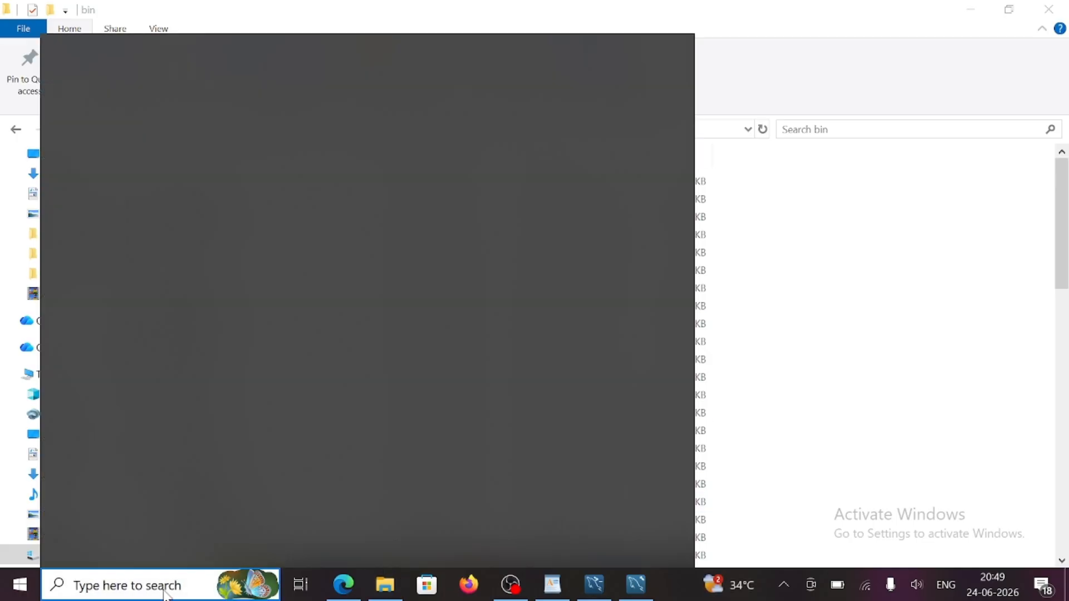
text(envi)
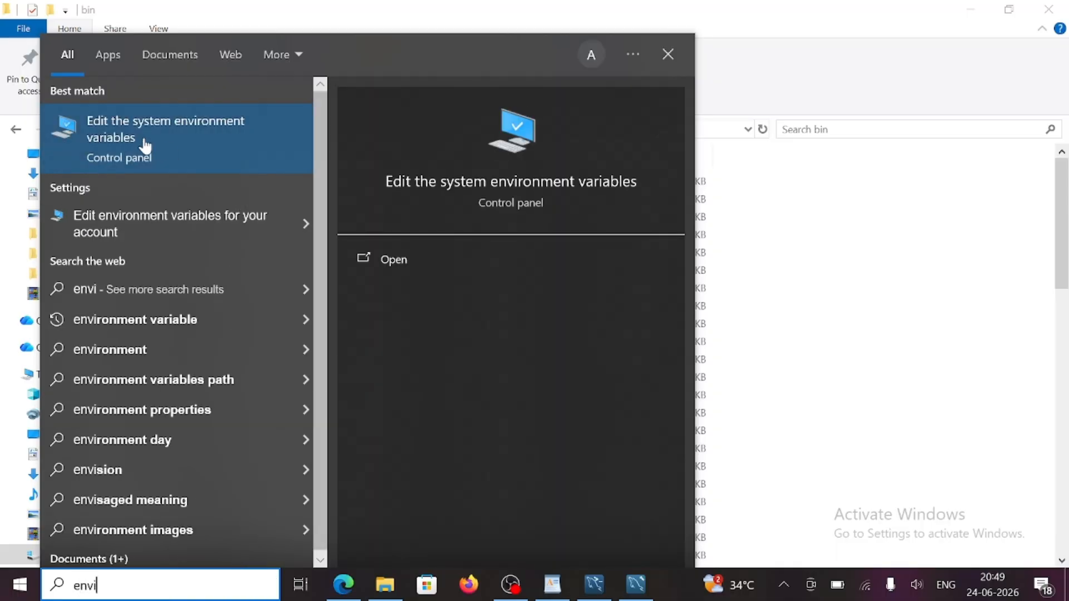
click(190, 144)
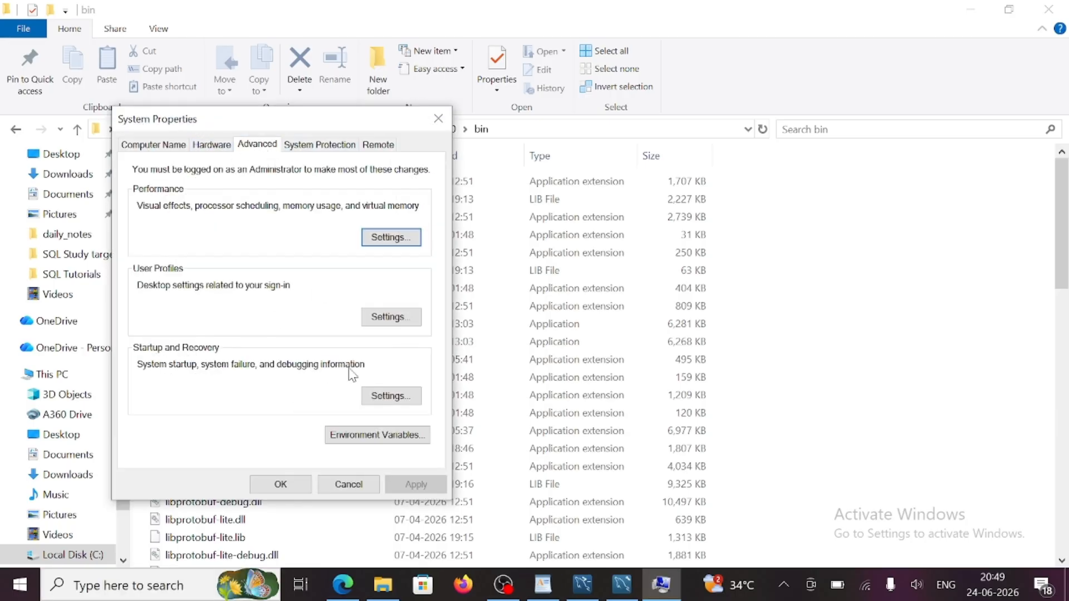
click(367, 435)
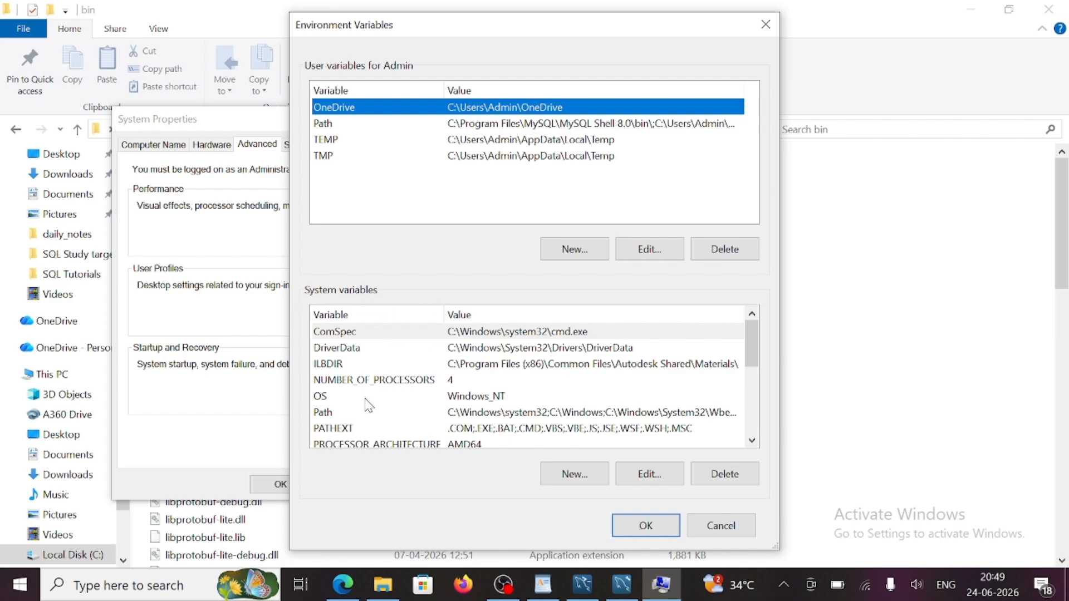
- Replace the old system Path entry with C:\Program Files\MySQL\MySQL Server 8.0\bin and save
click(339, 412)
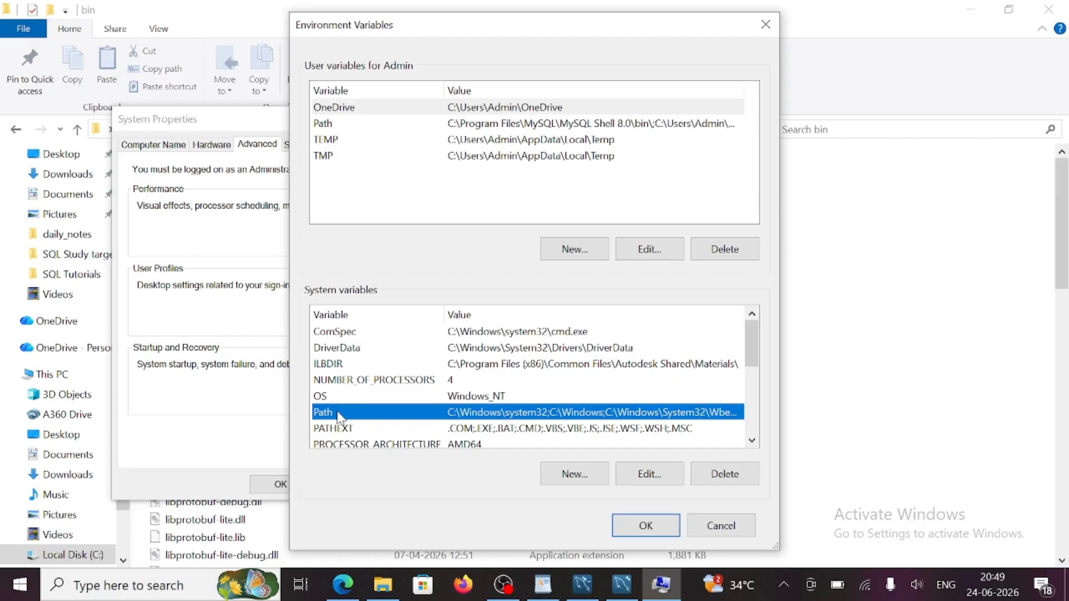
double_click(353, 415)
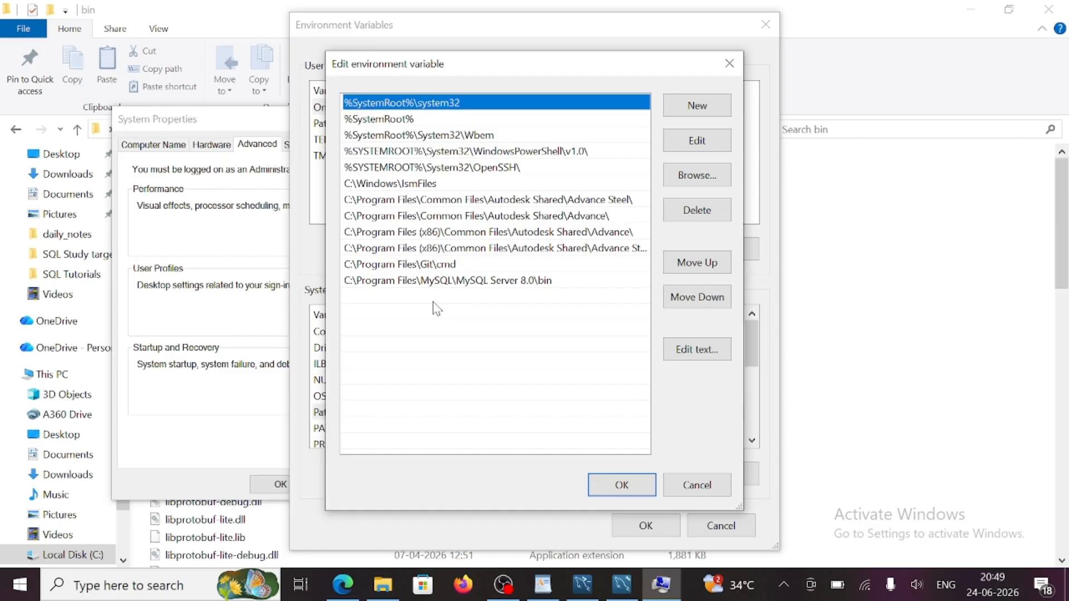
click(576, 283)
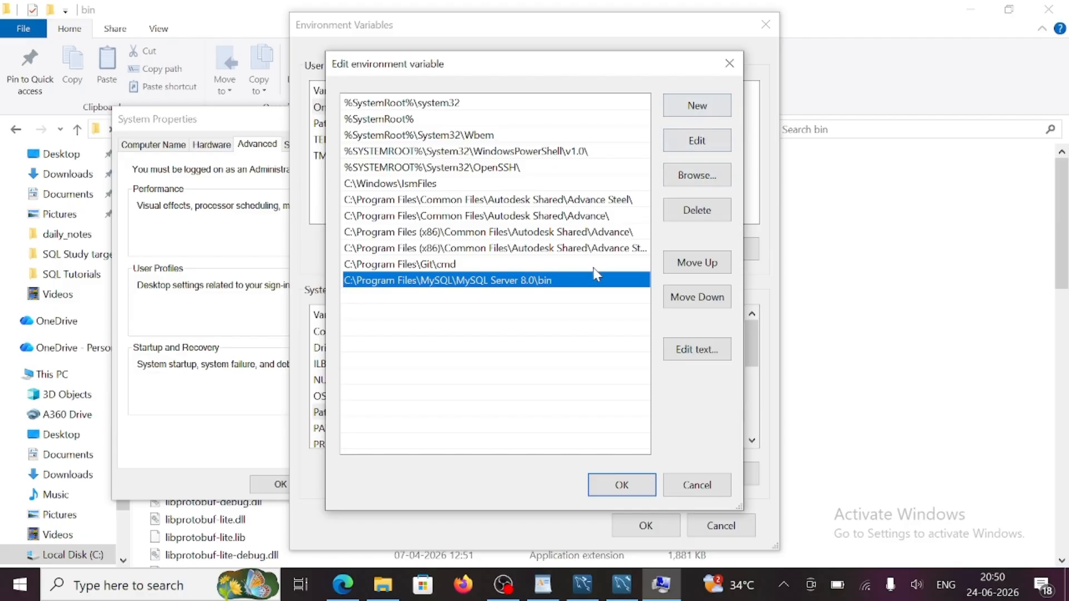
click(703, 210)
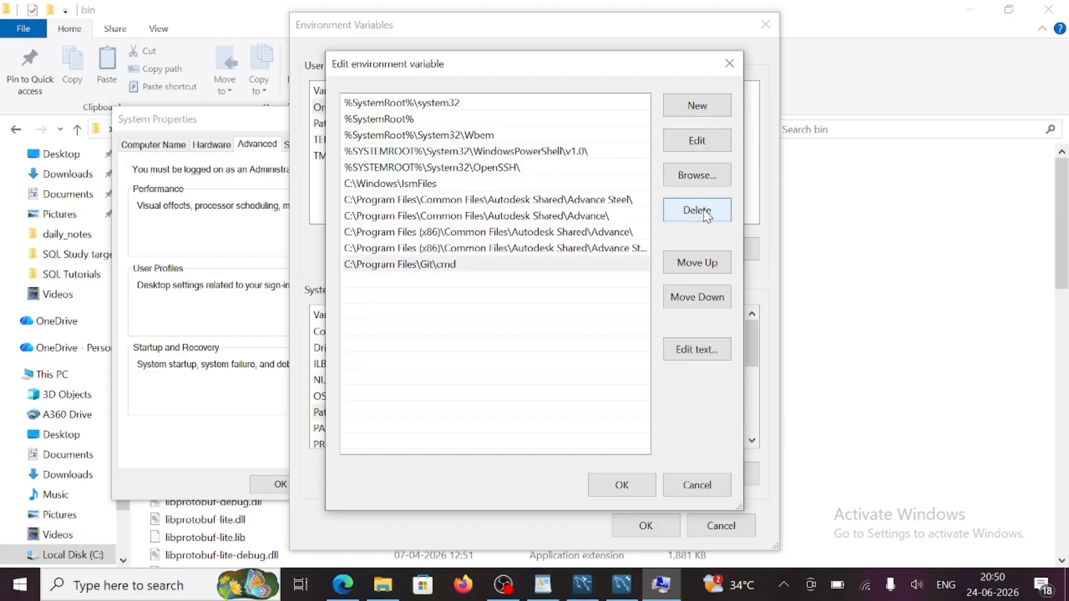
click(698, 105)
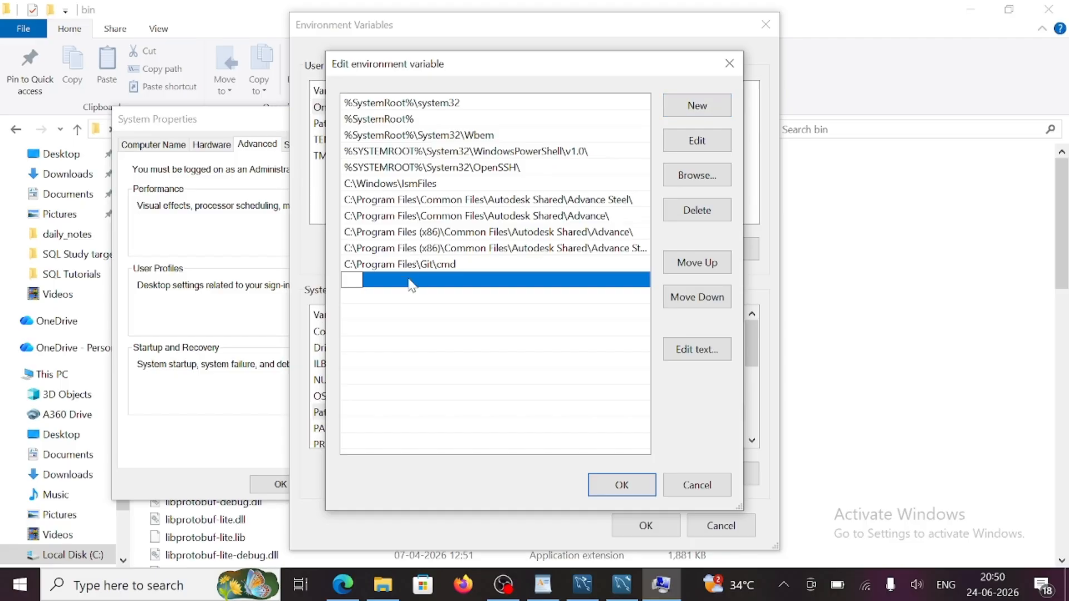
text(C:\Program Files\MySQL\MySQL Server 8.0\bin)
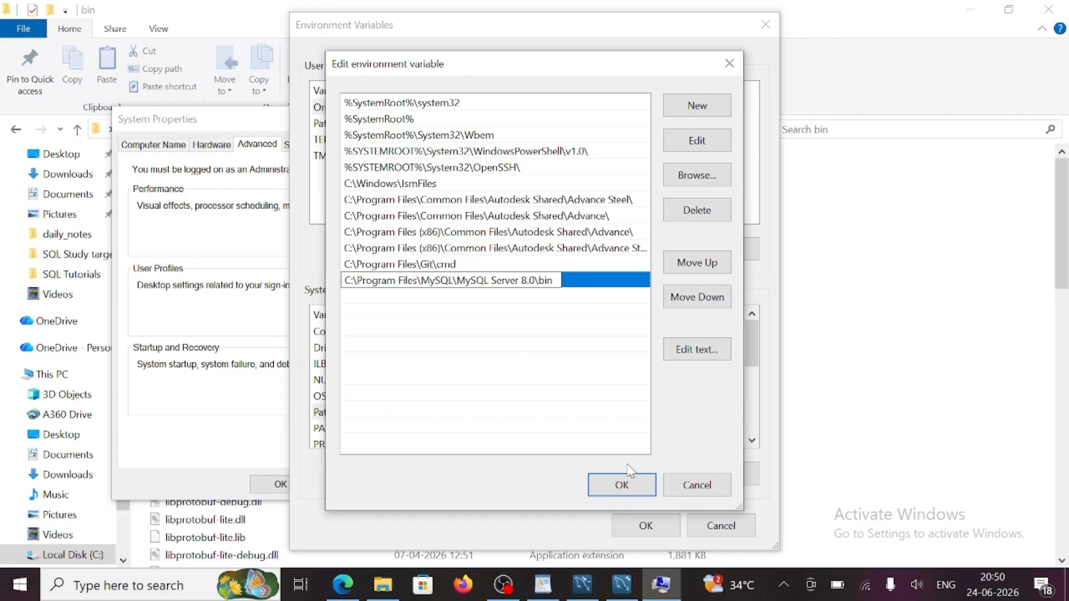
click(625, 485)
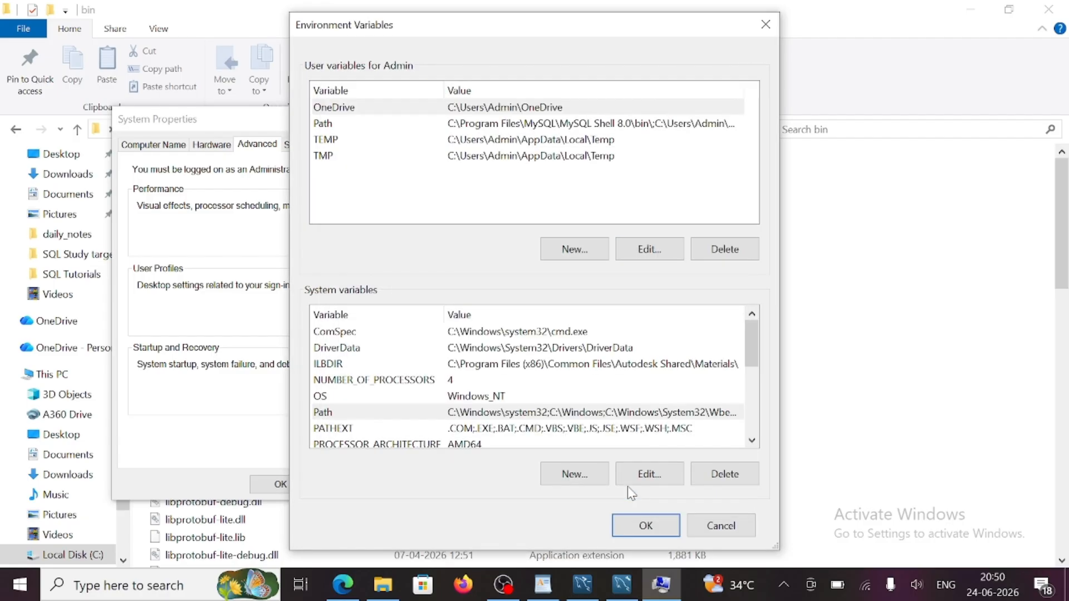
click(646, 526)
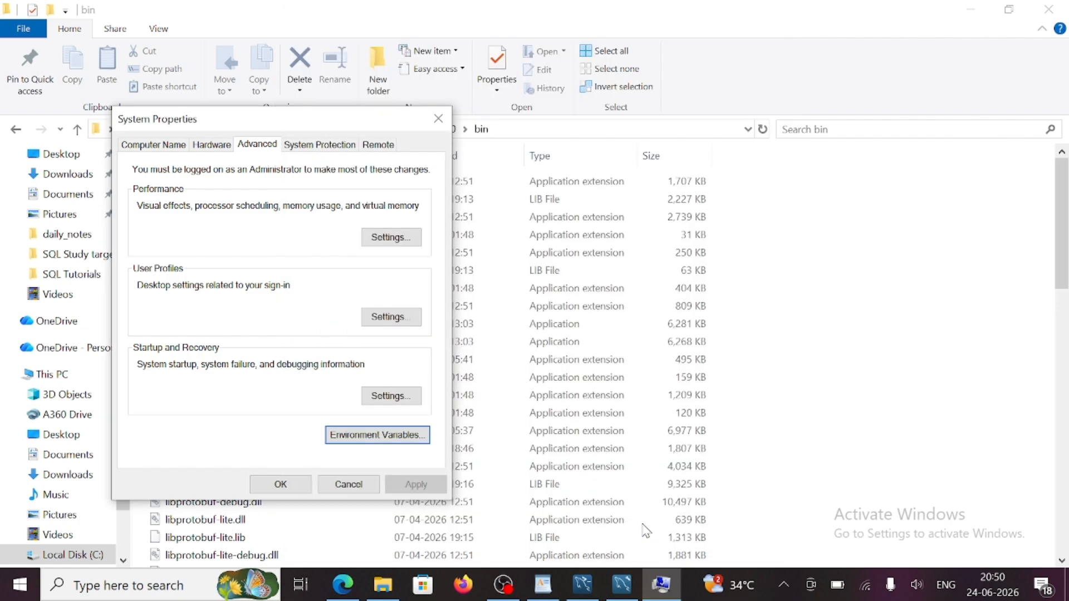
- Close System Properties and launch a maximized Command Prompt via 'cmd' search
click(285, 485)
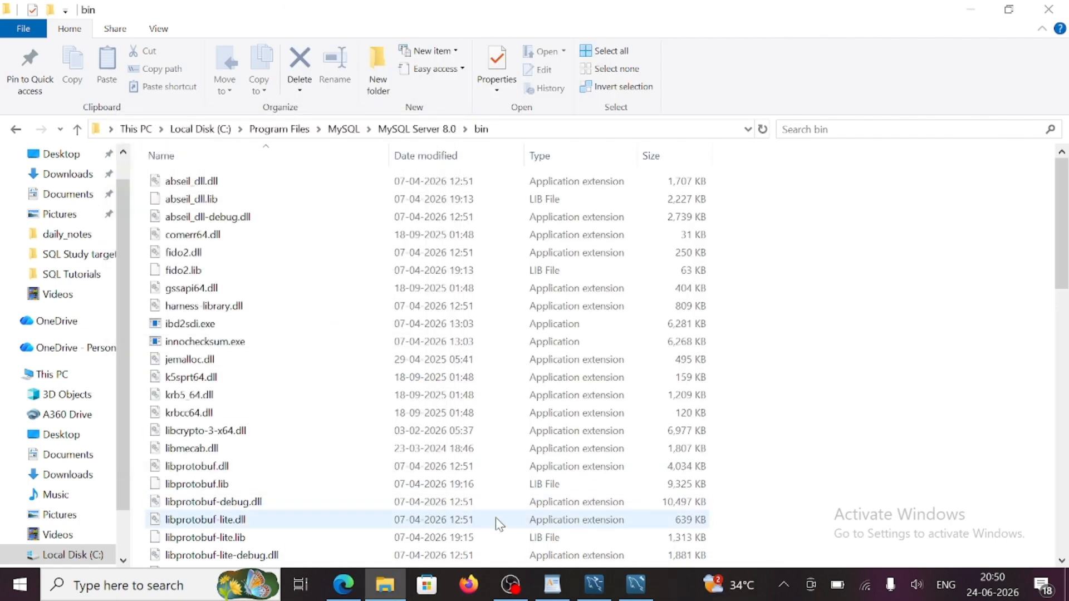
click(162, 586)
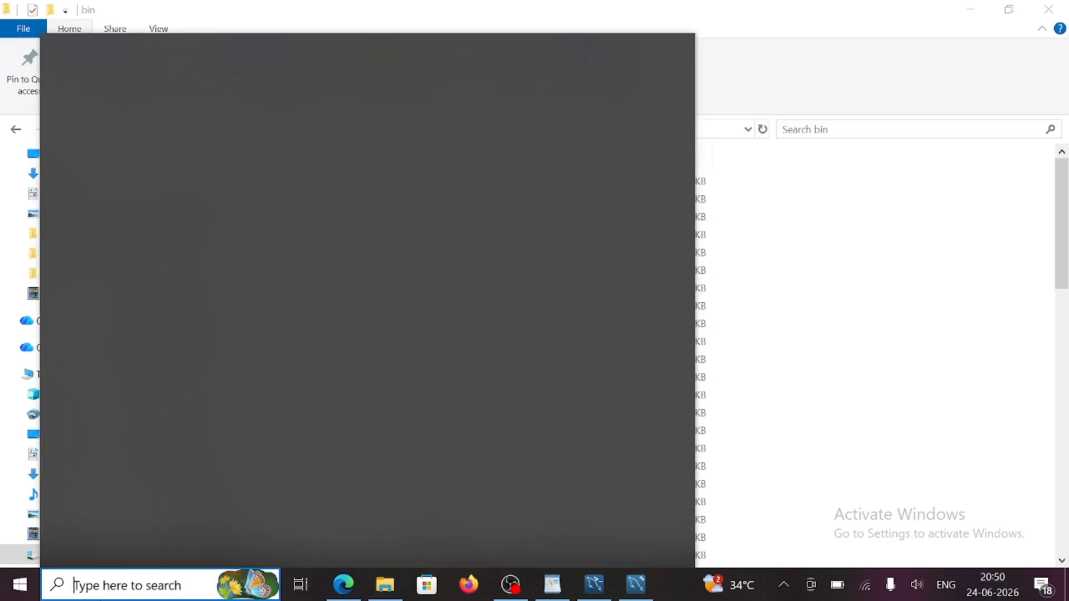
text(cmd)
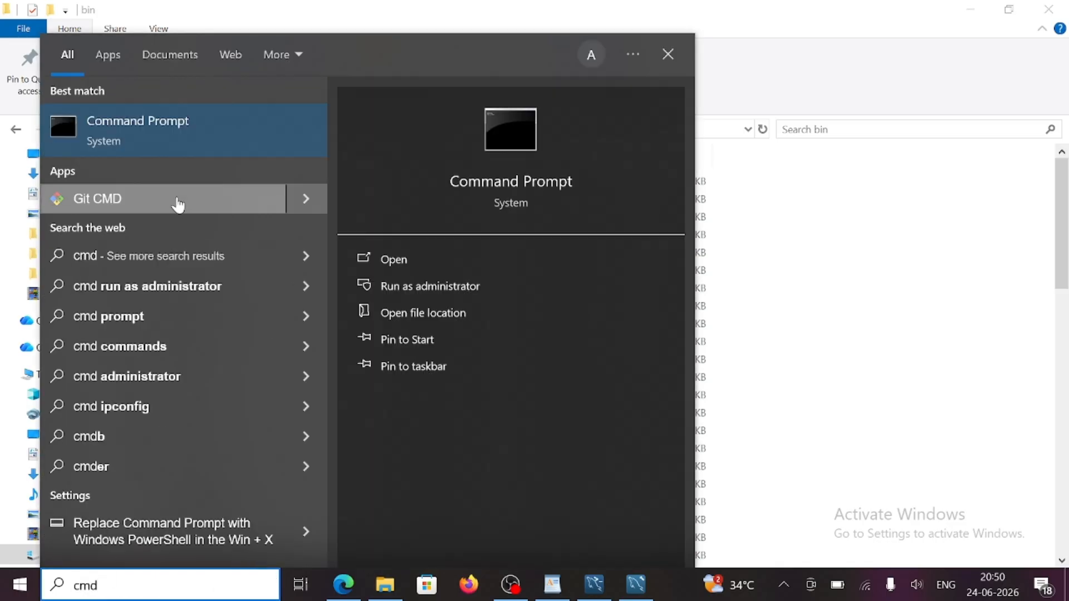
click(148, 138)
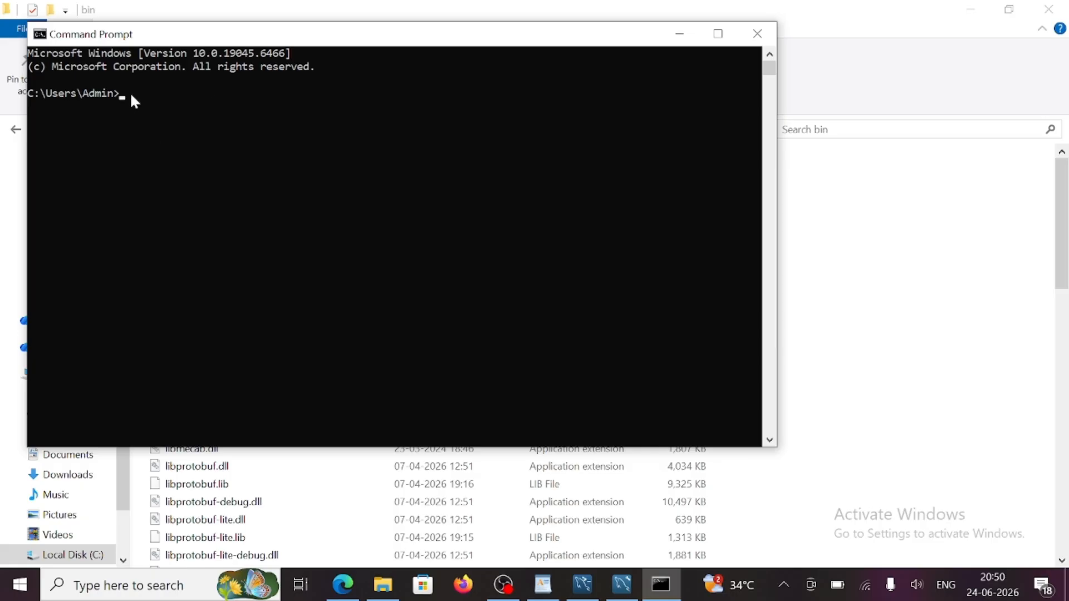
click(718, 33)
- Run mysql --version, which reports 8.0.46 for Win64, then shrink the console window
text(mysql --version)
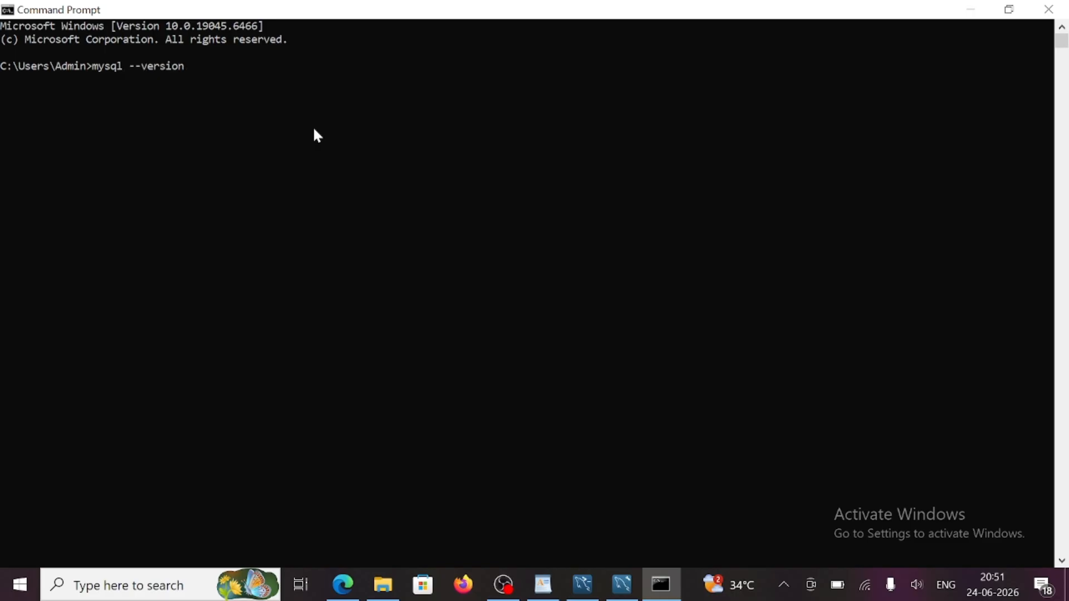
key(Return)
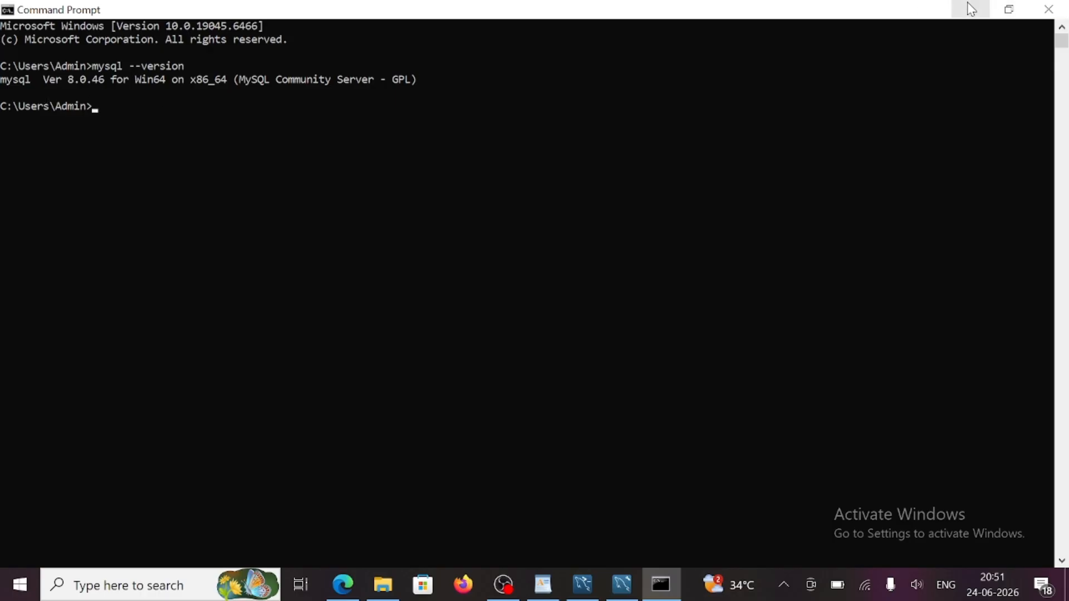
click(1009, 9)
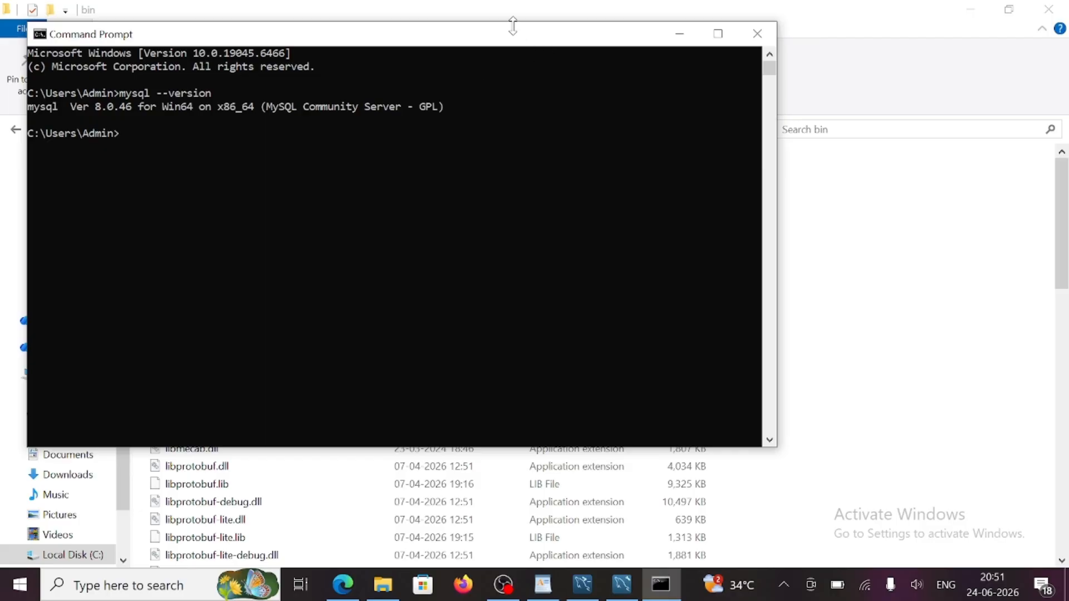
drag(513, 25, 593, 38)
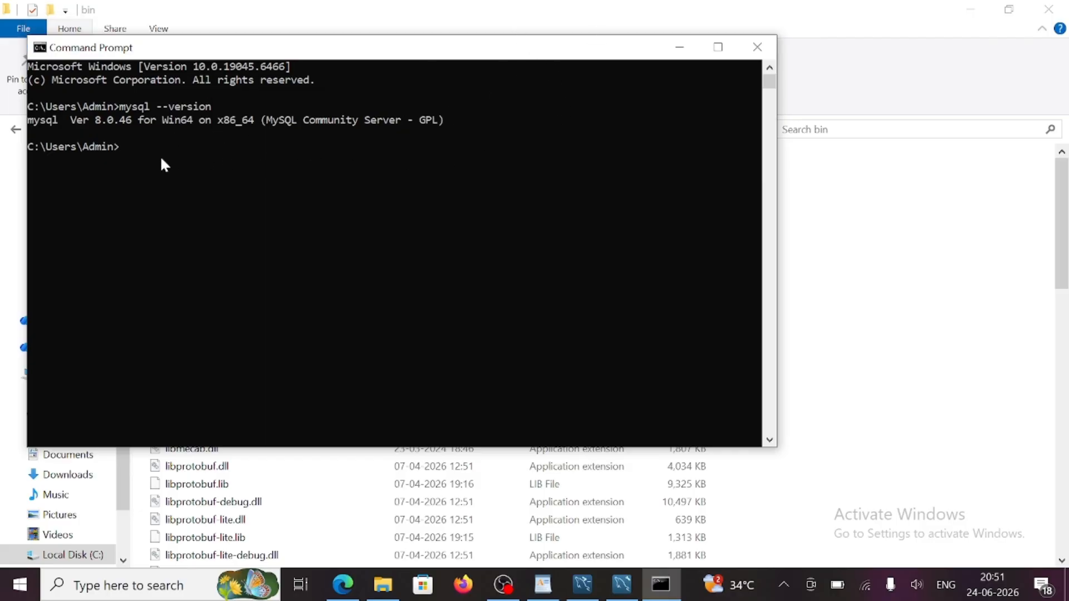
click(135, 148)
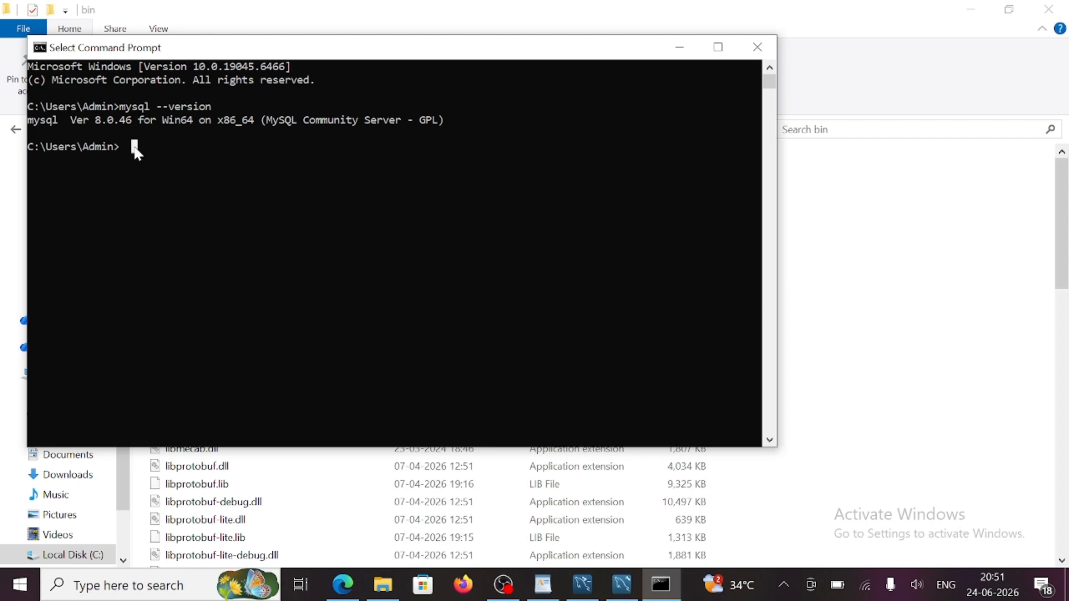
click(121, 147)
- Log in with mysql -u root -p and the root password, then list databases
key(Escape)
text(mysql -)
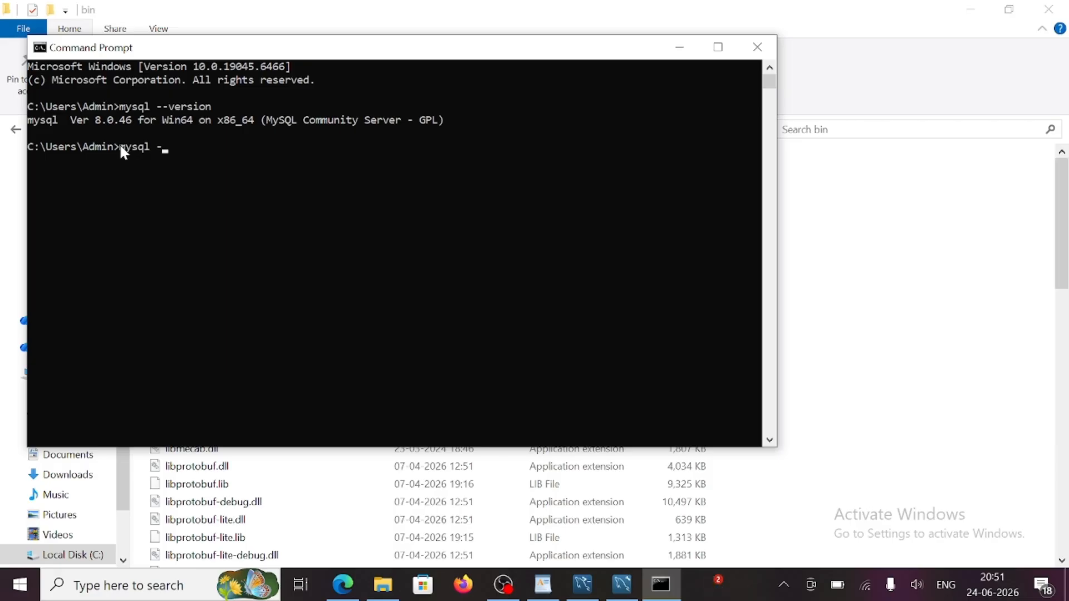
text(u root -p)
key(Return)
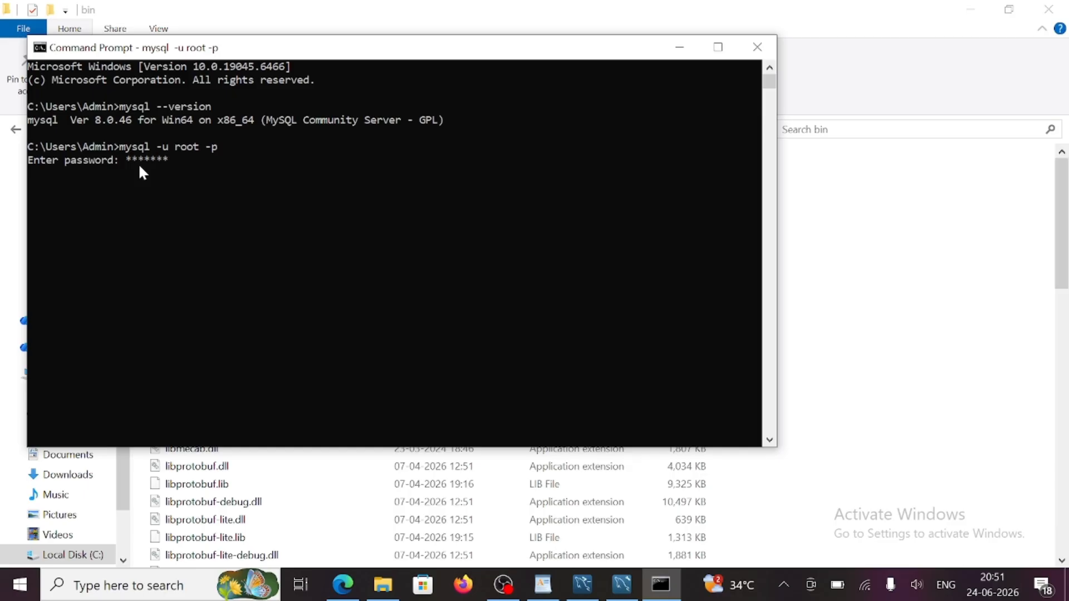
key(Return)
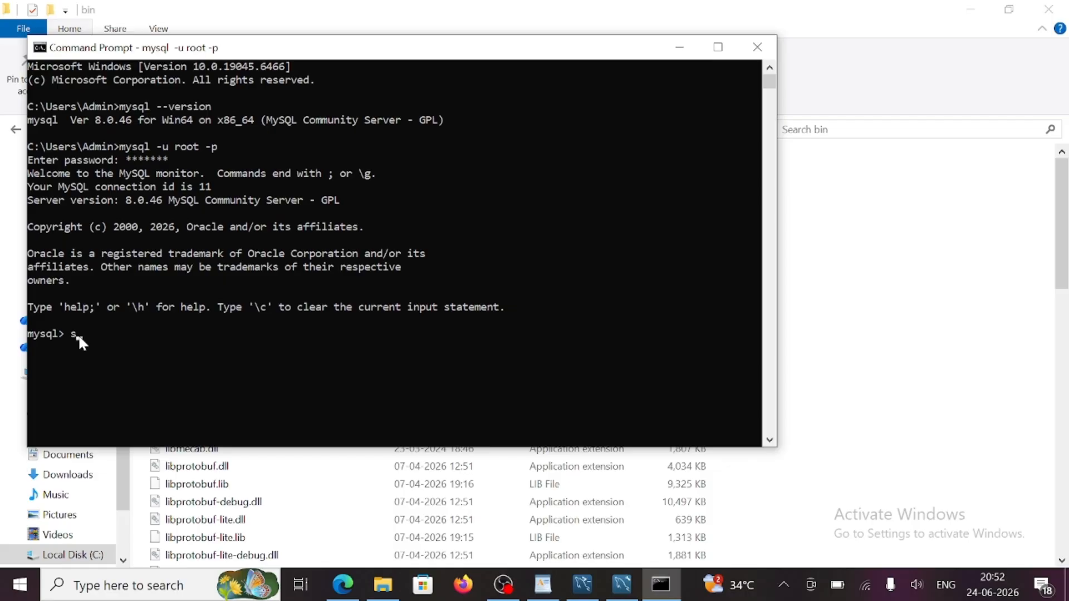
text(w databases;)
key(Return)
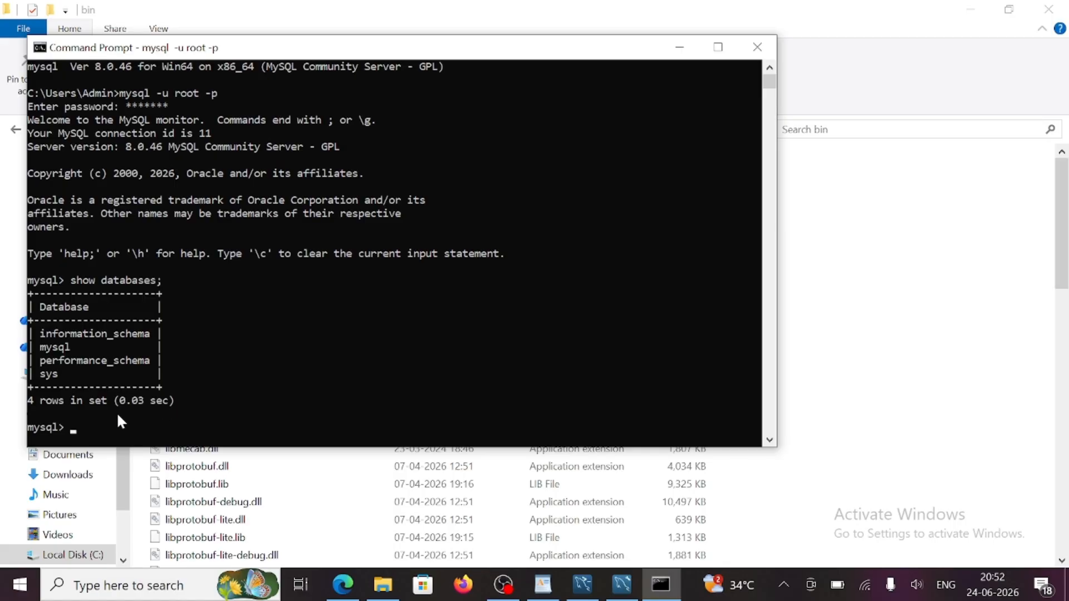
- Run create schema lab; and show databases; again to confirm lab among five databases
text(create schema lab)
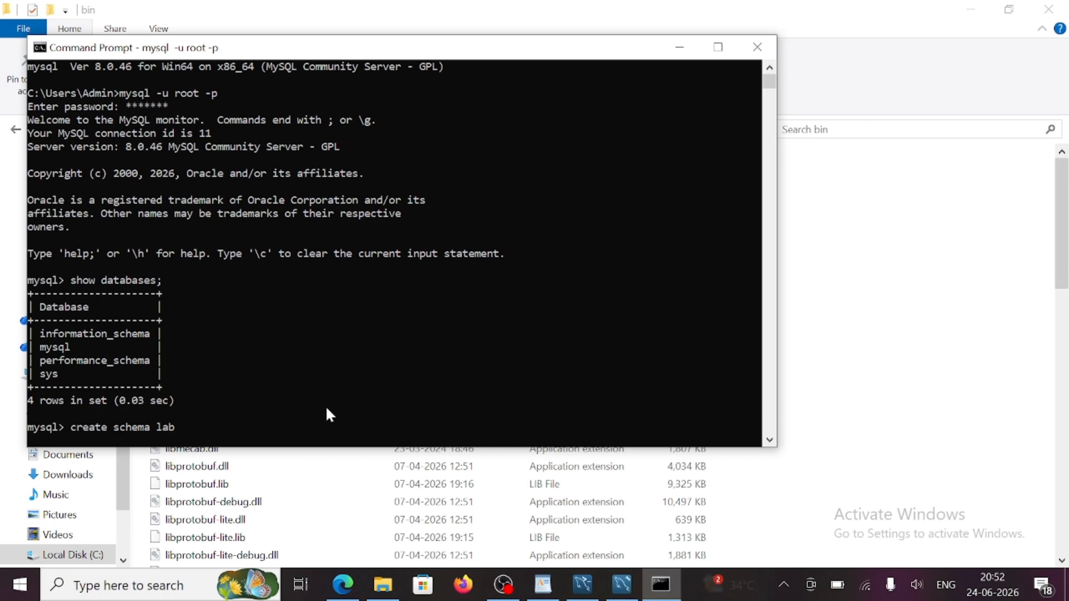
text(;)
key(Return)
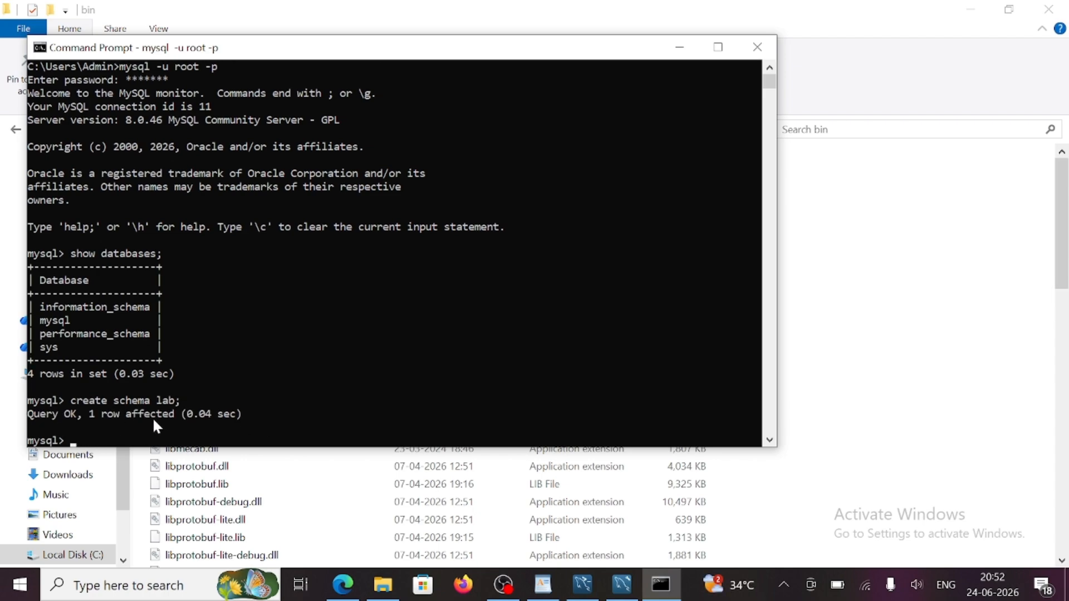
text(show databases;)
key(Return)
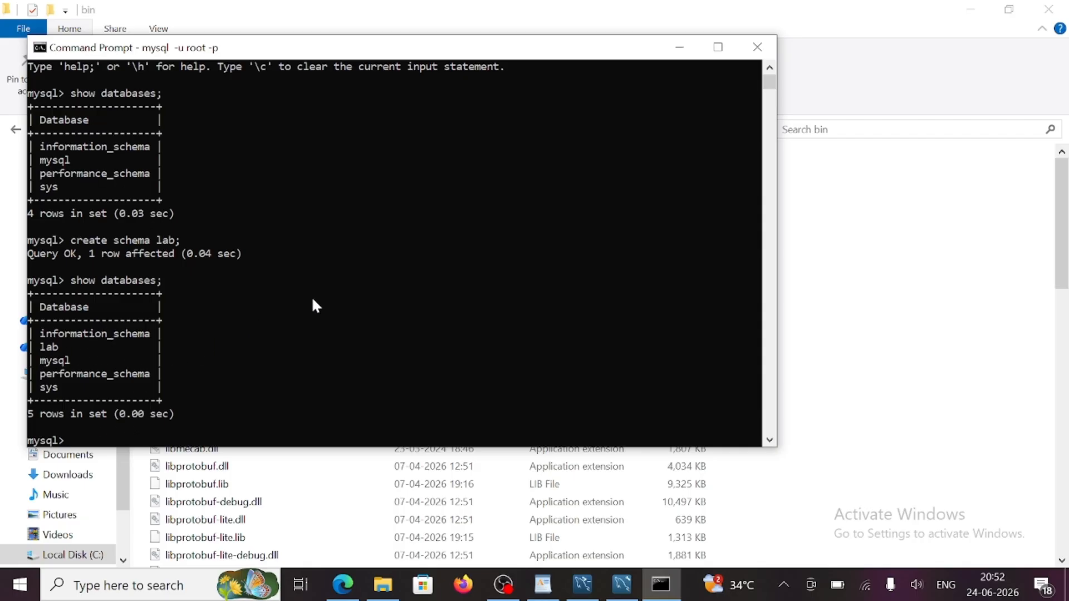
- Minimize the console, maximize Workbench, and connect to Local instance MySQL80 with the root password
click(679, 47)
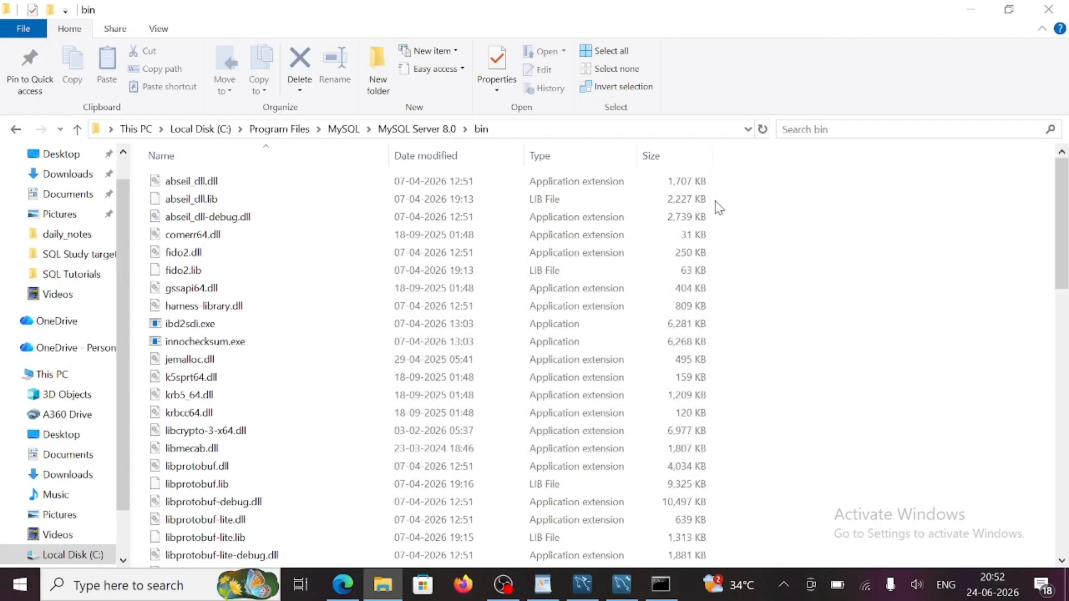
click(622, 585)
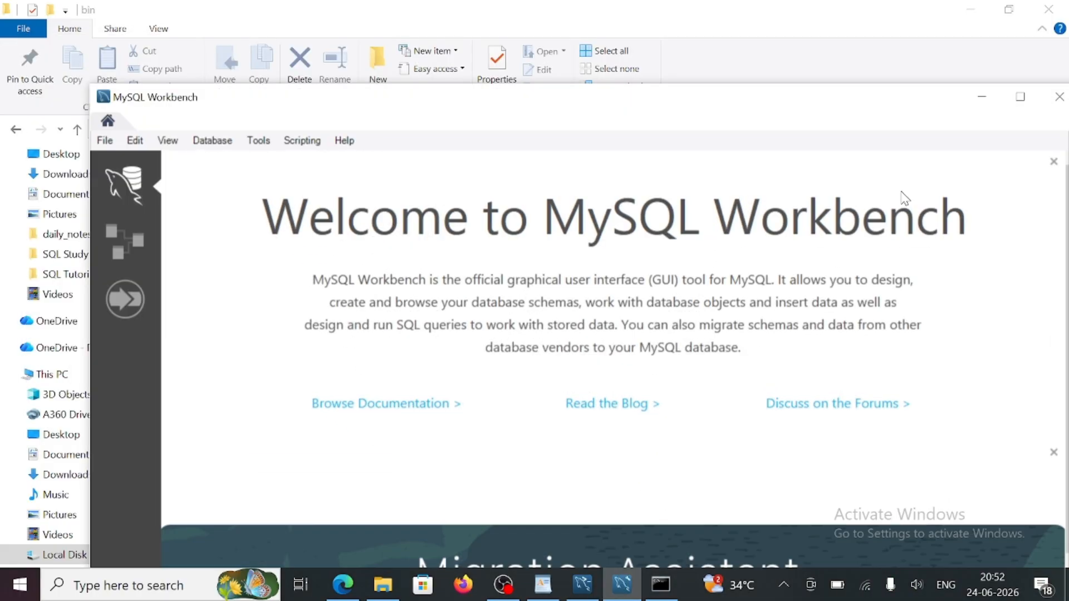
click(1021, 97)
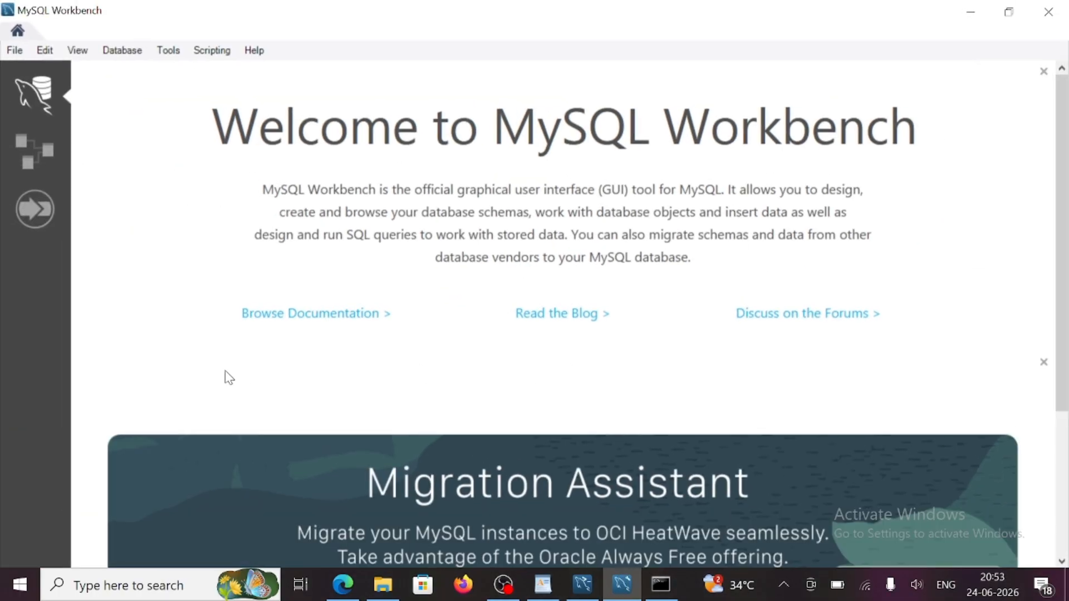
scroll(346, 400, down, 4)
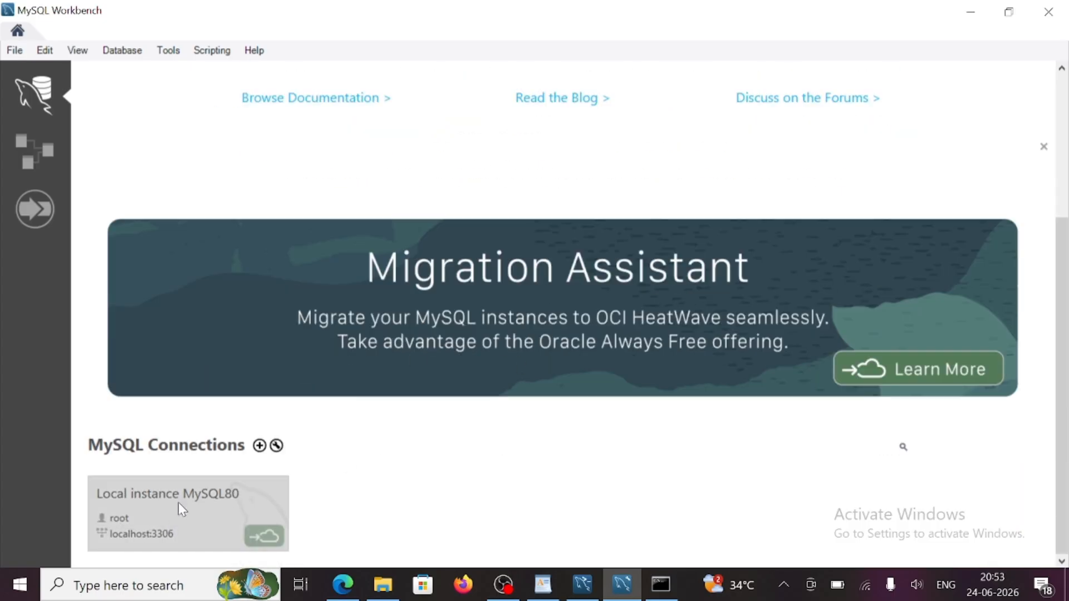
click(216, 505)
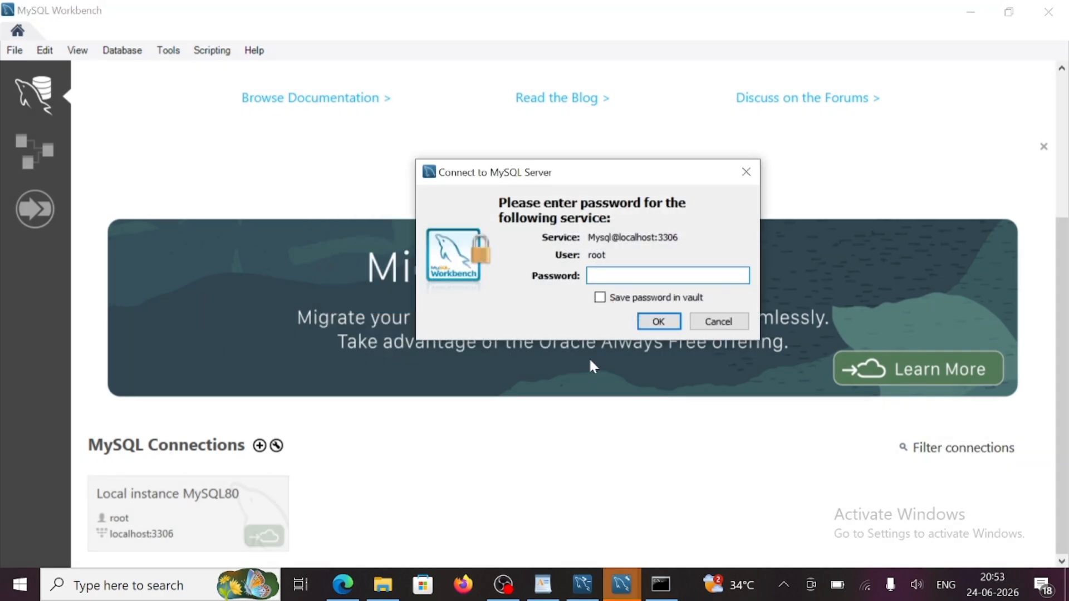
text(*******)
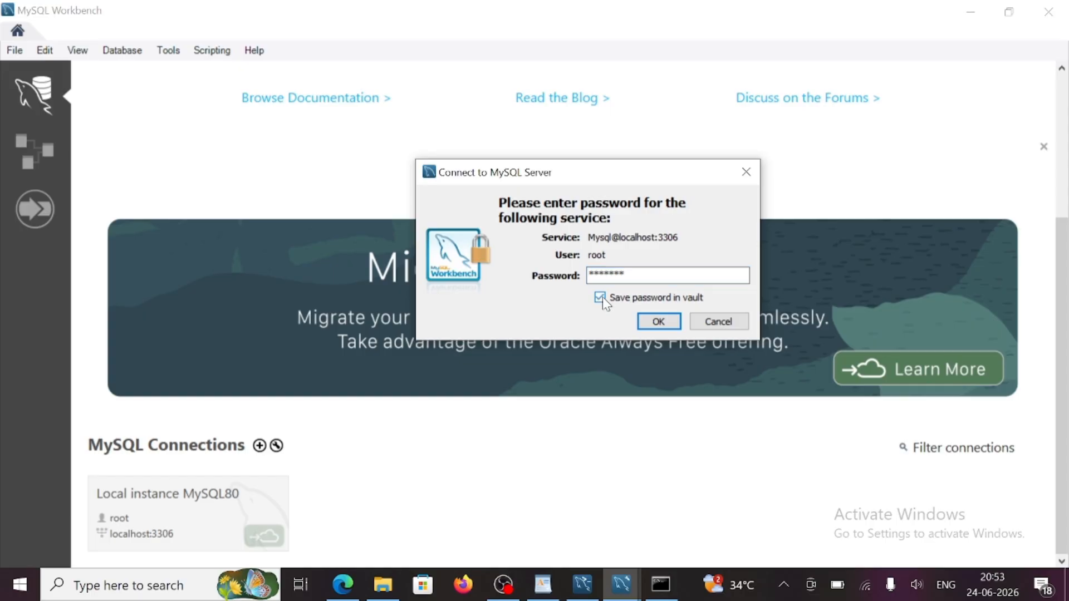
click(654, 323)
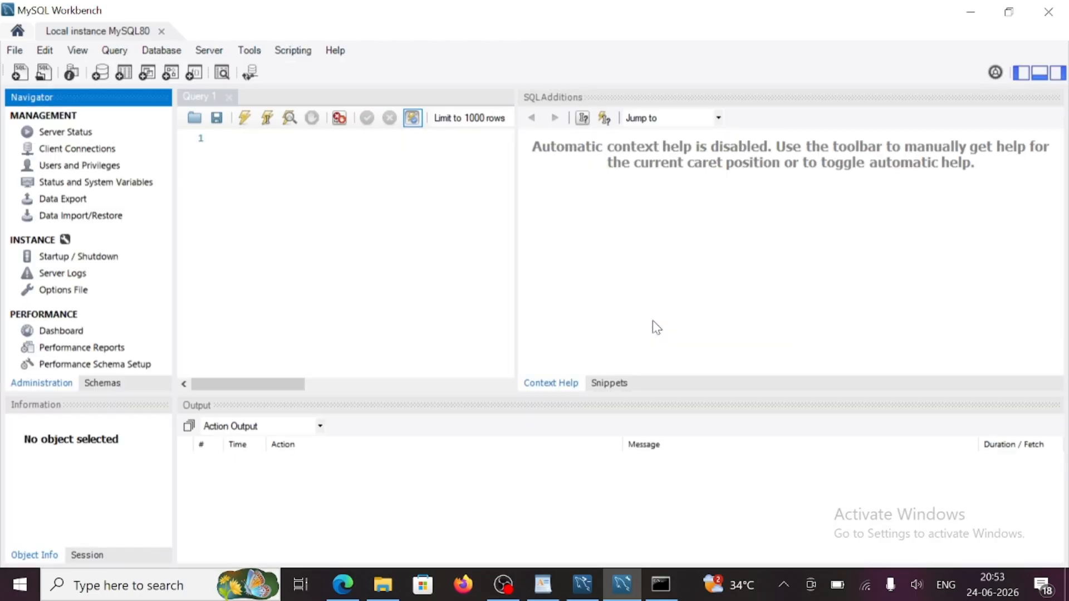
- Show the Schemas navigator and run SHOW SCHEMAS; in Query 1, returning five databases including lab
click(516, 160)
drag(516, 160, 828, 199)
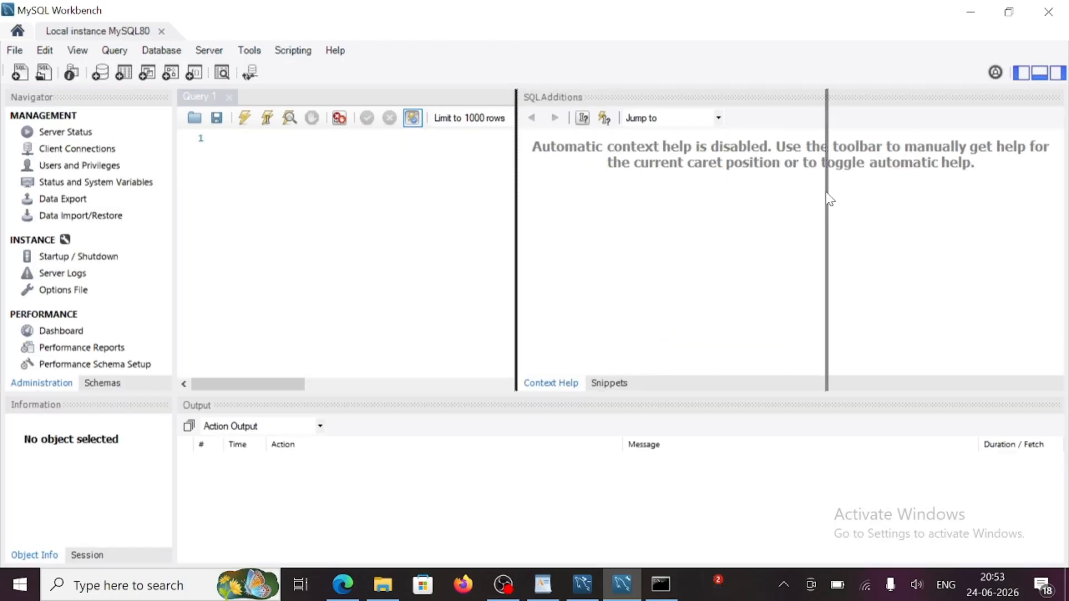
click(241, 137)
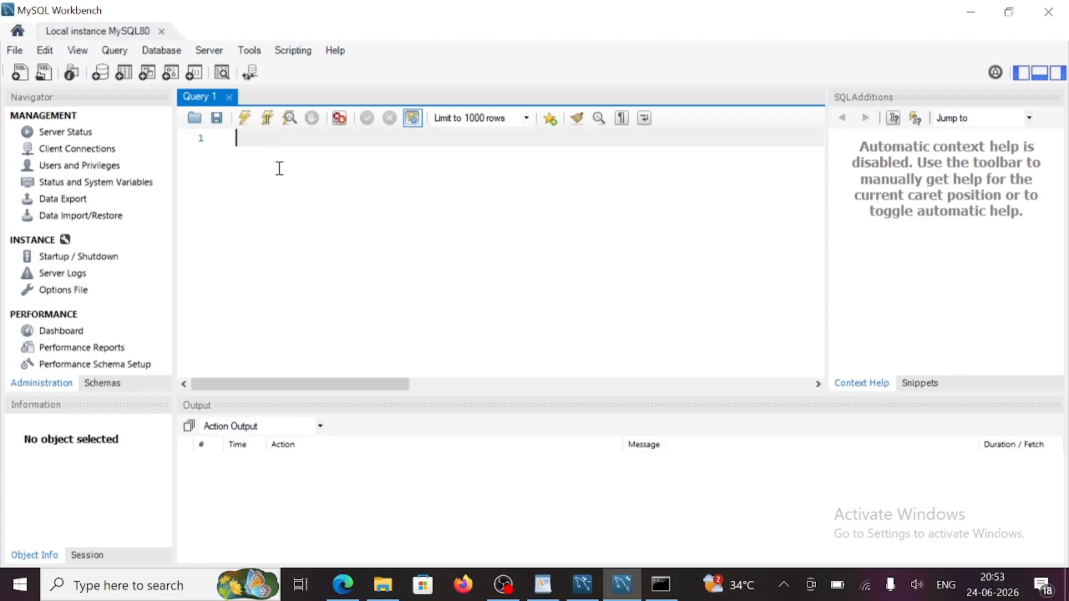
click(101, 384)
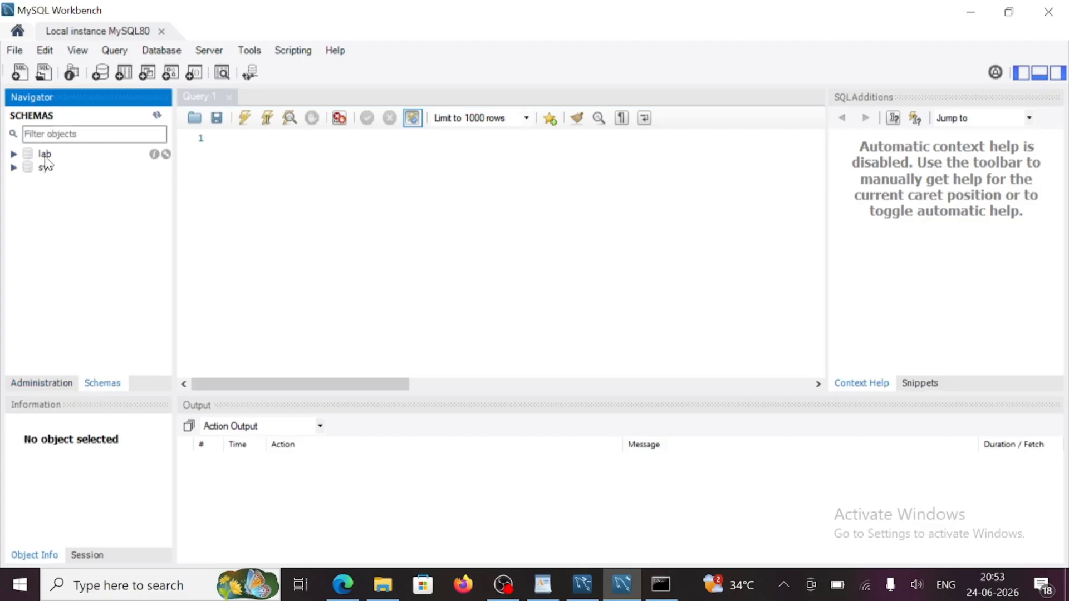
click(219, 140)
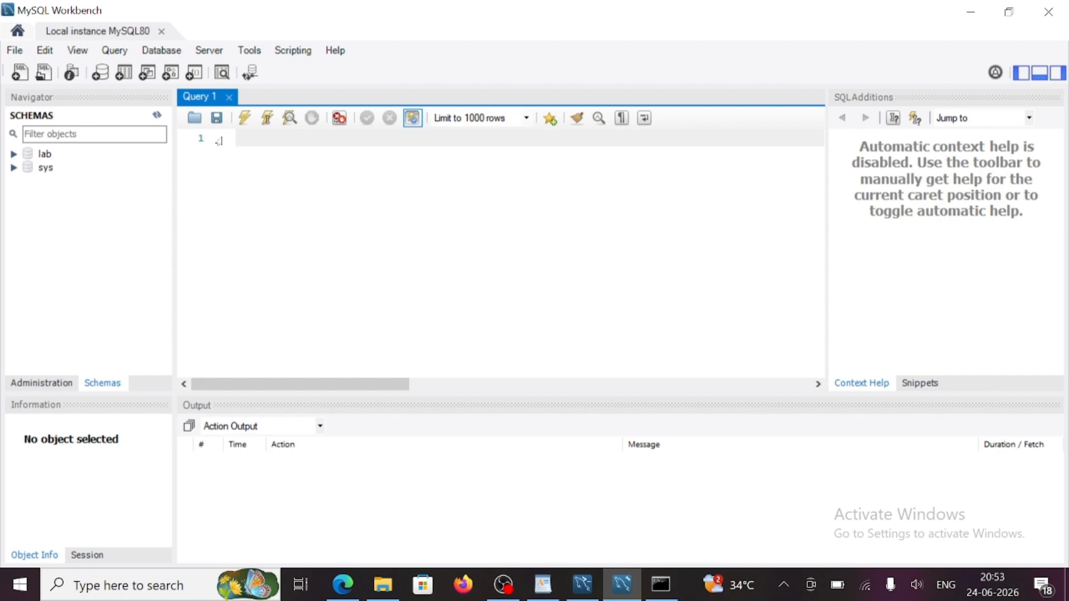
text(SHOW SCHEMA)
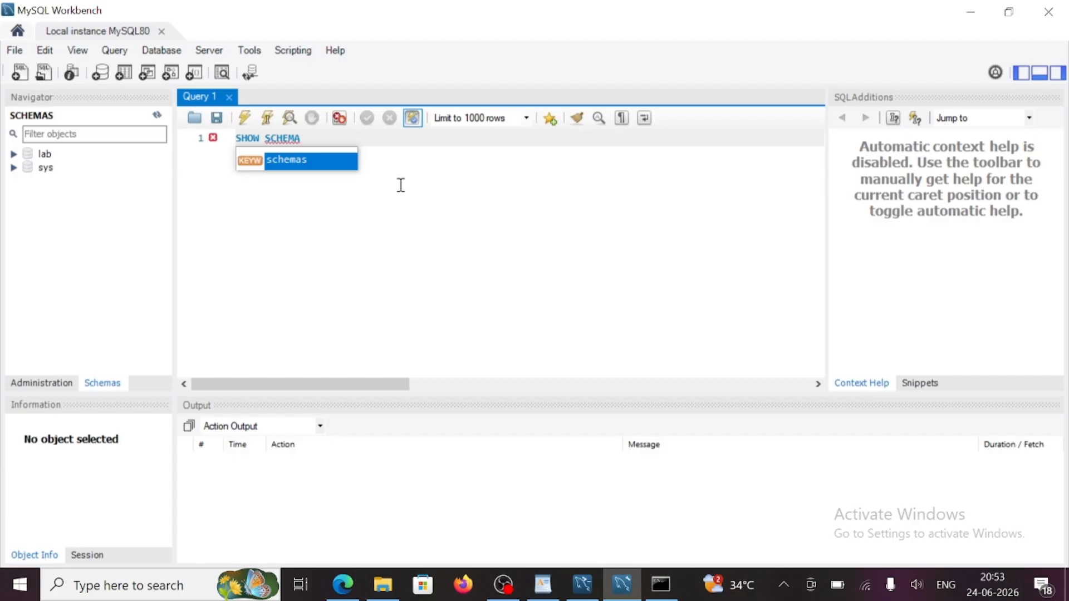
text(S)
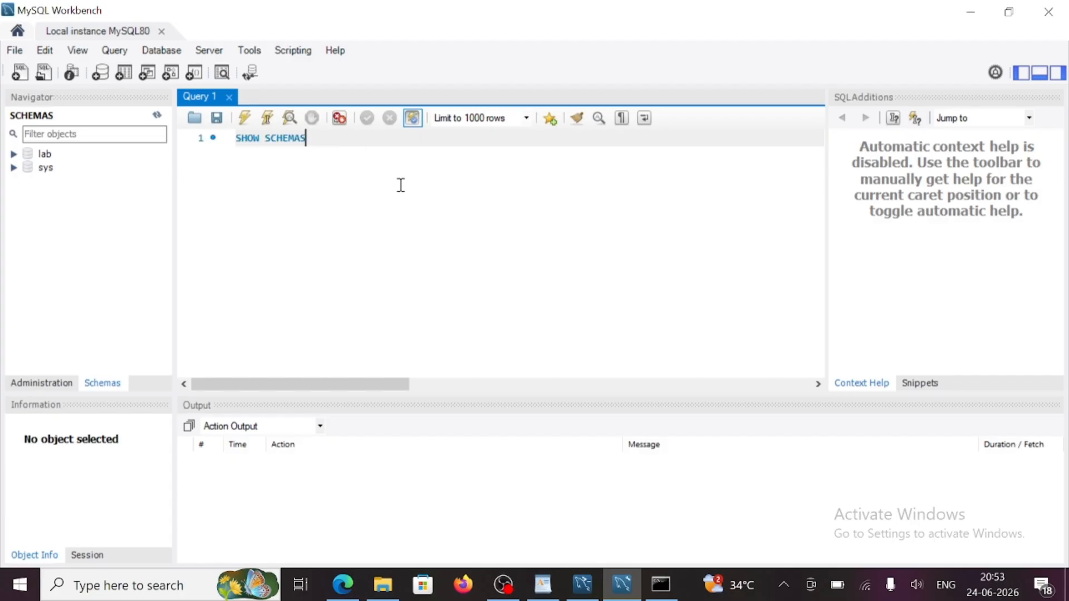
text(;)
click(244, 118)
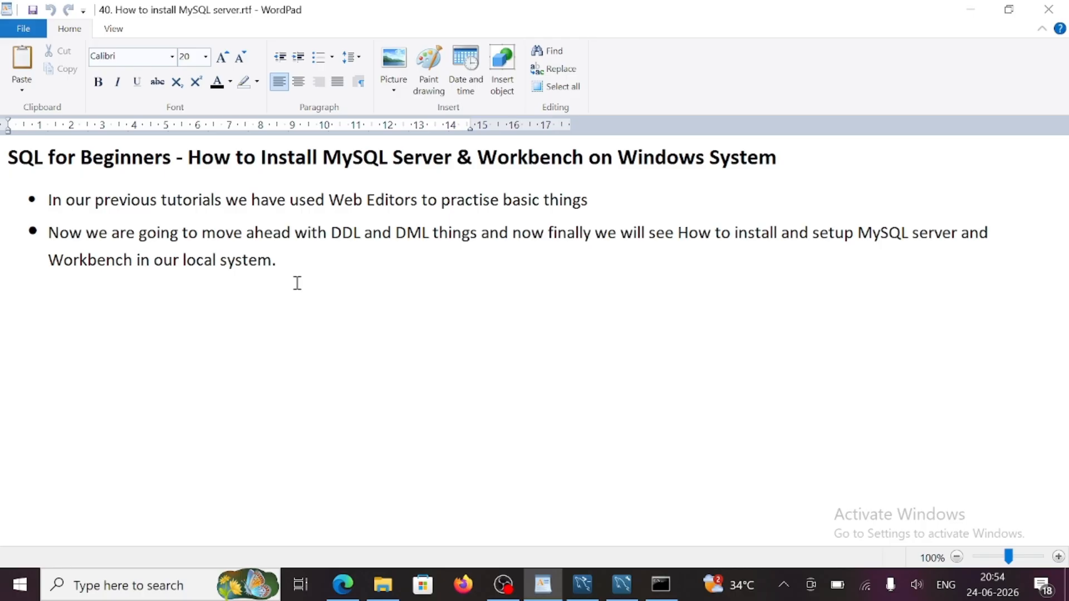
- Place the caret after the last bullet in the WordPad installation notes
click(314, 265)
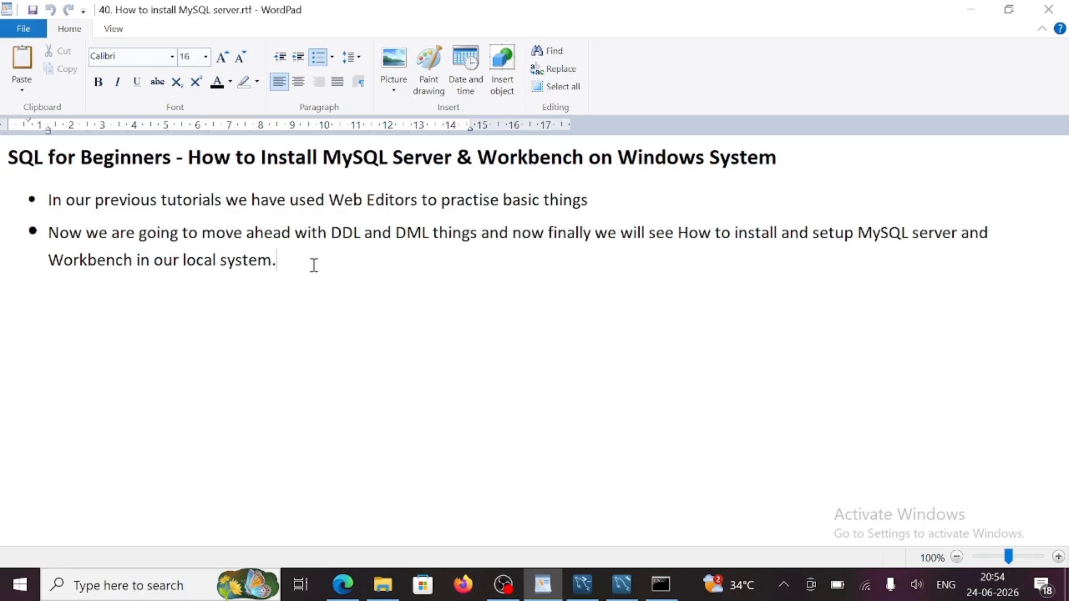